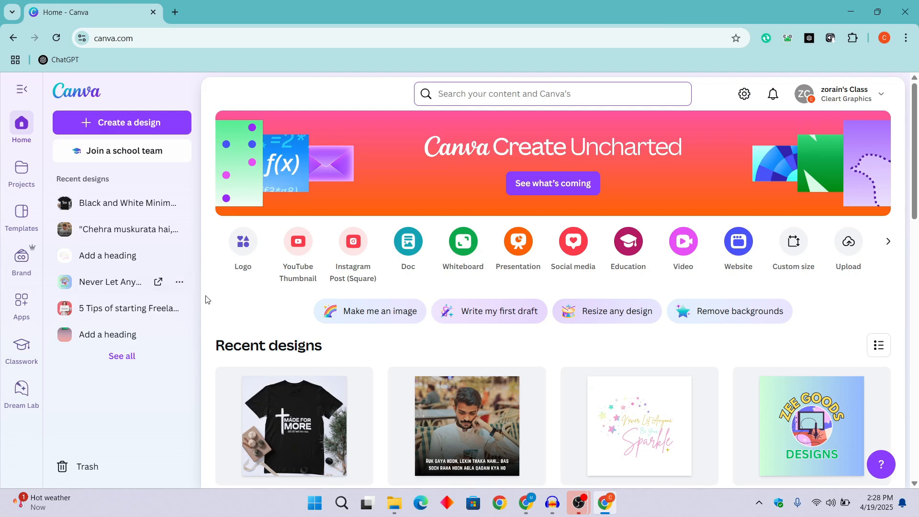
- Create a new design from the blue Digital Marketing Agency Facebook post template in the social media category
{"action": "scroll", "coordinate": [466, 177], "scroll_direction": "down", "scroll_amount": 1}
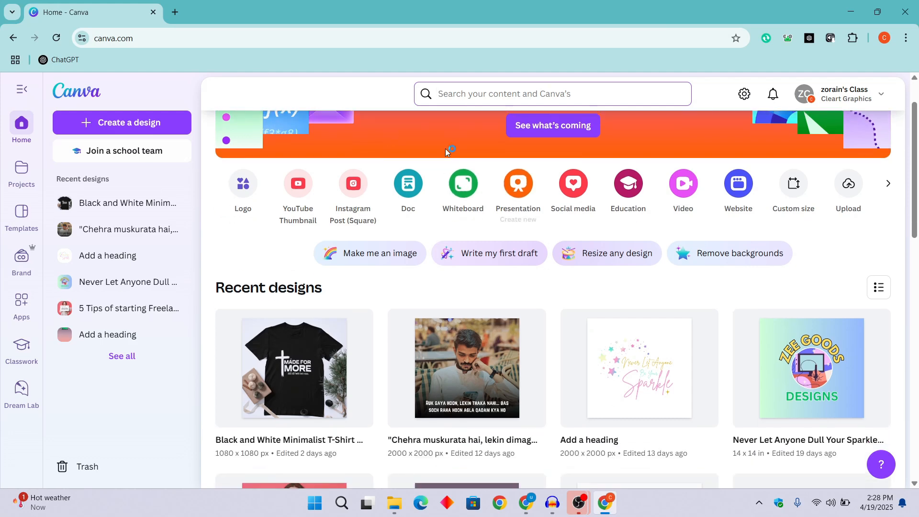
{"action": "left_click", "coordinate": [164, 129]}
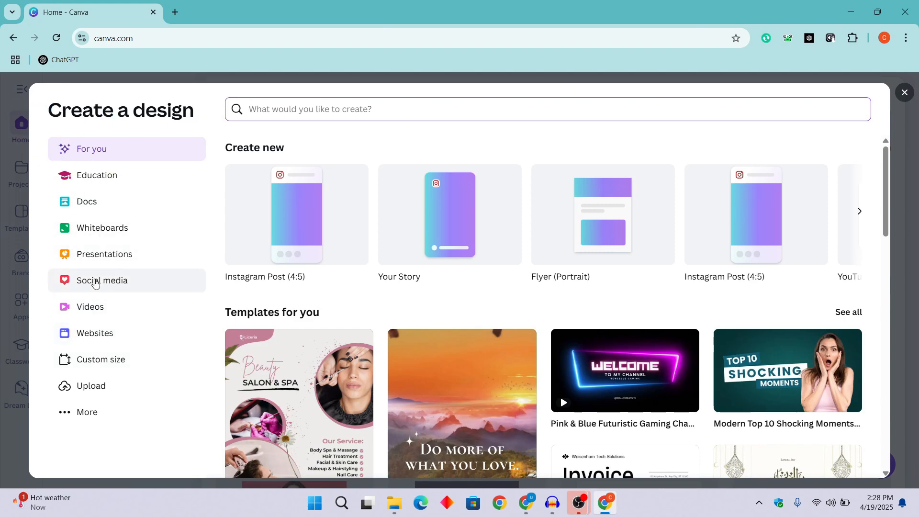
{"action": "left_click", "coordinate": [91, 281]}
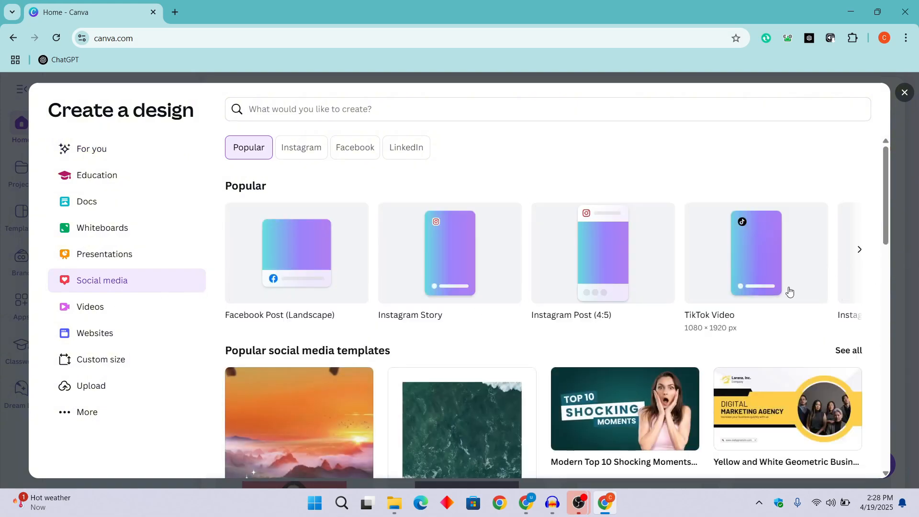
{"action": "scroll", "coordinate": [789, 291], "scroll_direction": "down", "scroll_amount": 3}
{"action": "scroll", "coordinate": [771, 289], "scroll_direction": "down", "scroll_amount": 5}
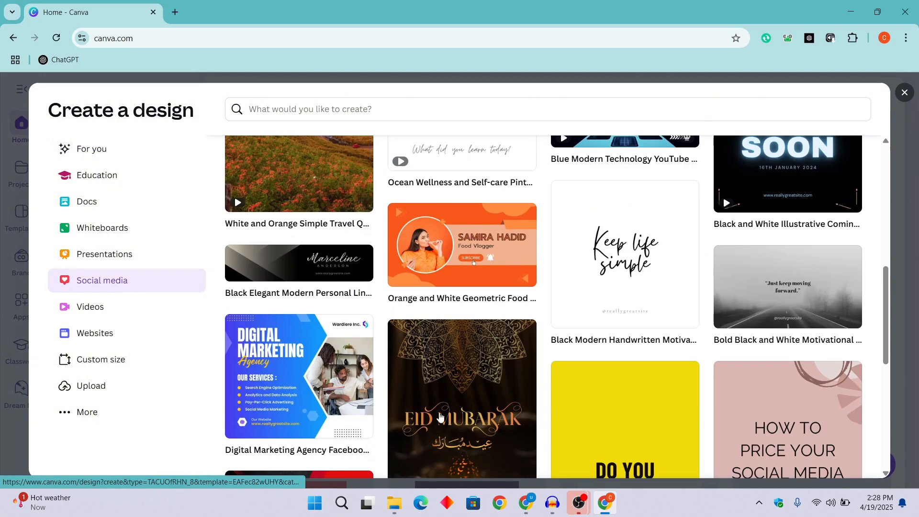
{"action": "scroll", "coordinate": [325, 339], "scroll_direction": "down", "scroll_amount": 2}
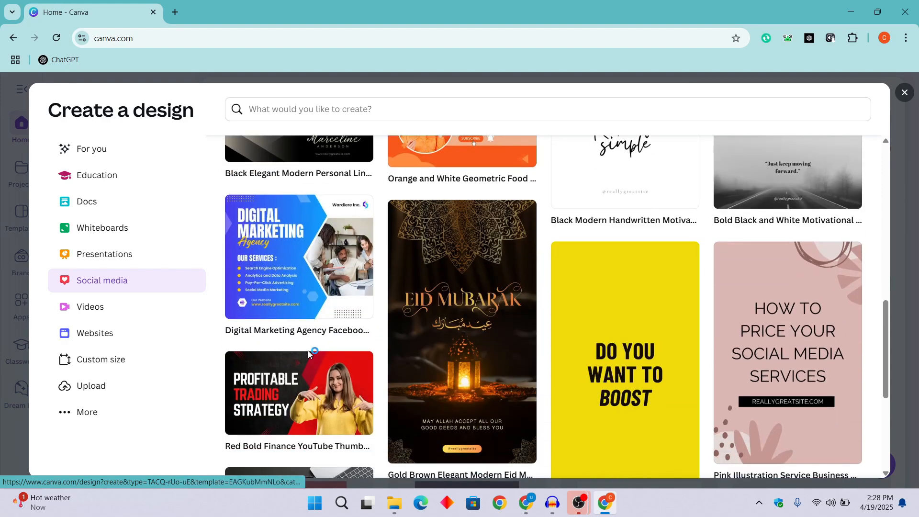
{"action": "left_click", "coordinate": [287, 258]}
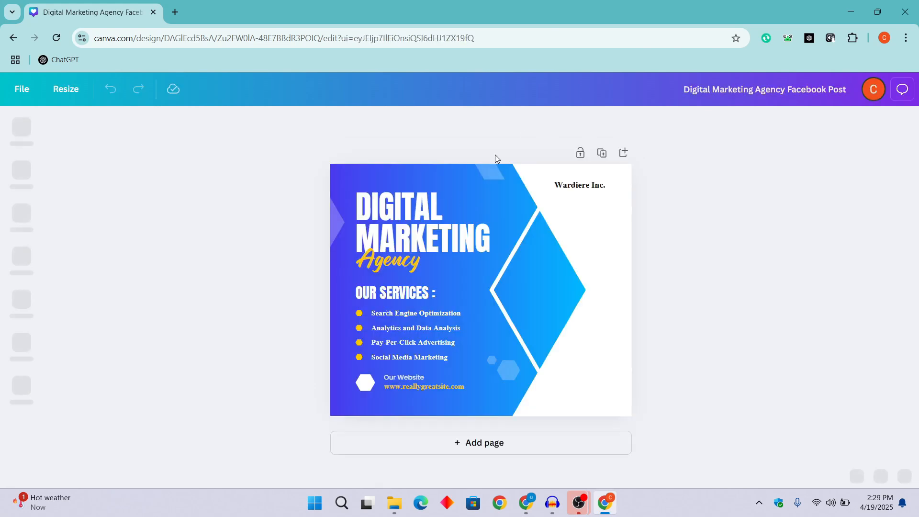
{"action": "left_click_drag", "start_coordinate": [316, 175], "coordinate": [734, 433]}
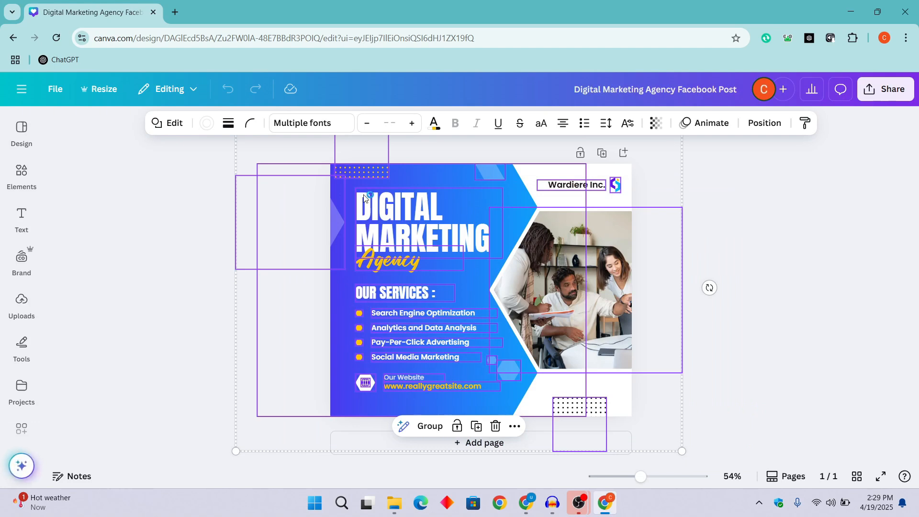
{"action": "left_click", "coordinate": [747, 341]}
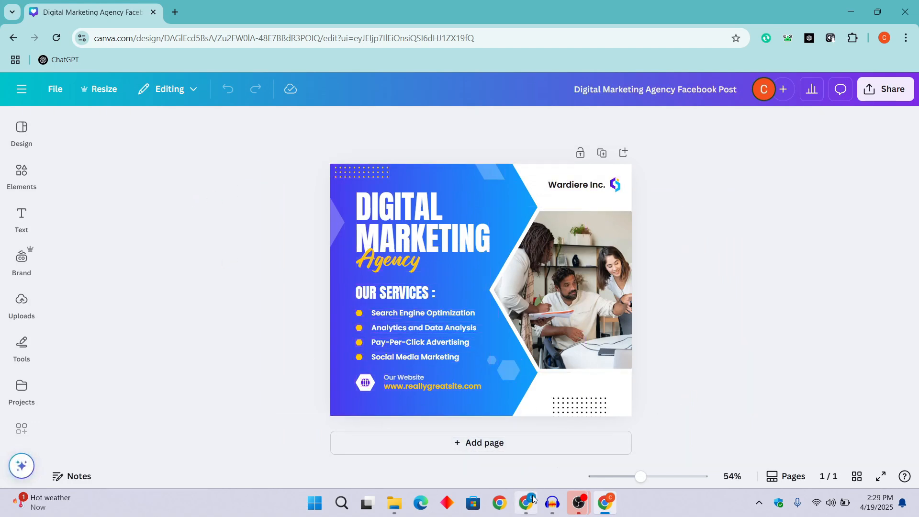
- Add a second page to the design and search the templates for "website design"
{"action": "left_click", "coordinate": [529, 446]}
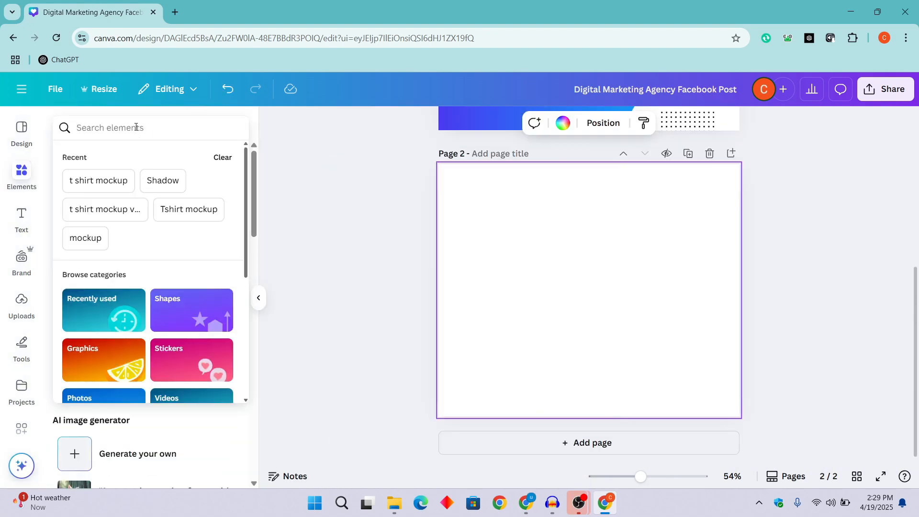
{"action": "left_click", "coordinate": [96, 129]}
{"action": "type", "text": "websi"}
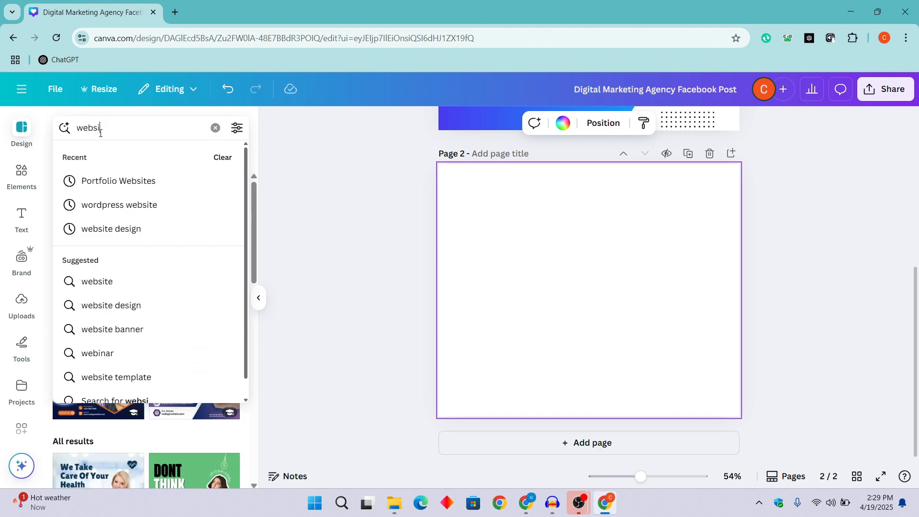
{"action": "type", "text": "te design"}
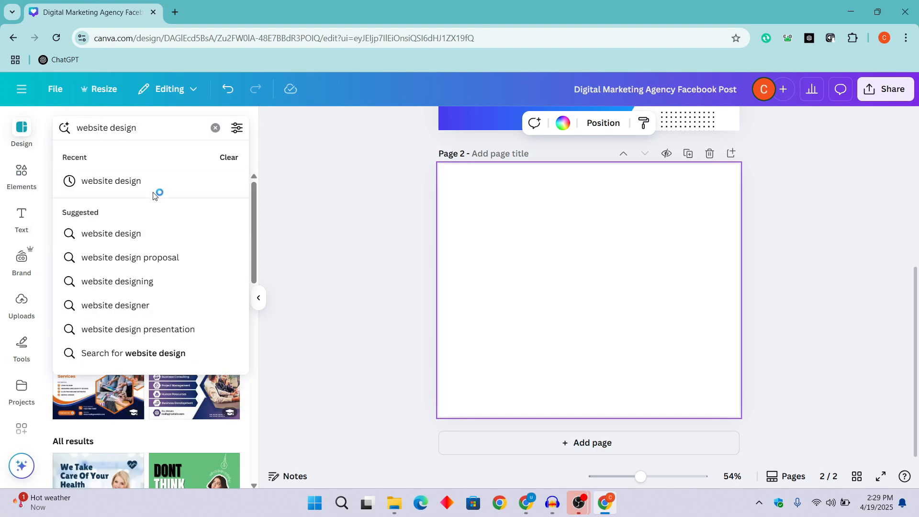
{"action": "key", "text": "Return"}
- Apply the Purple and Yellow Modern Professional Website Creation Service Facebook Post template to page 2
{"action": "scroll", "coordinate": [136, 232], "scroll_direction": "down", "scroll_amount": 1}
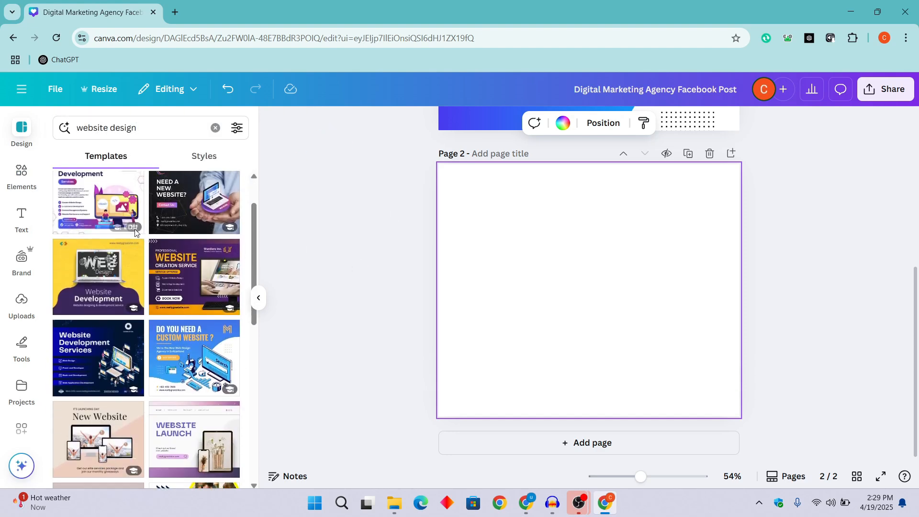
{"action": "scroll", "coordinate": [135, 232], "scroll_direction": "up", "scroll_amount": 1}
{"action": "left_click", "coordinate": [194, 330]}
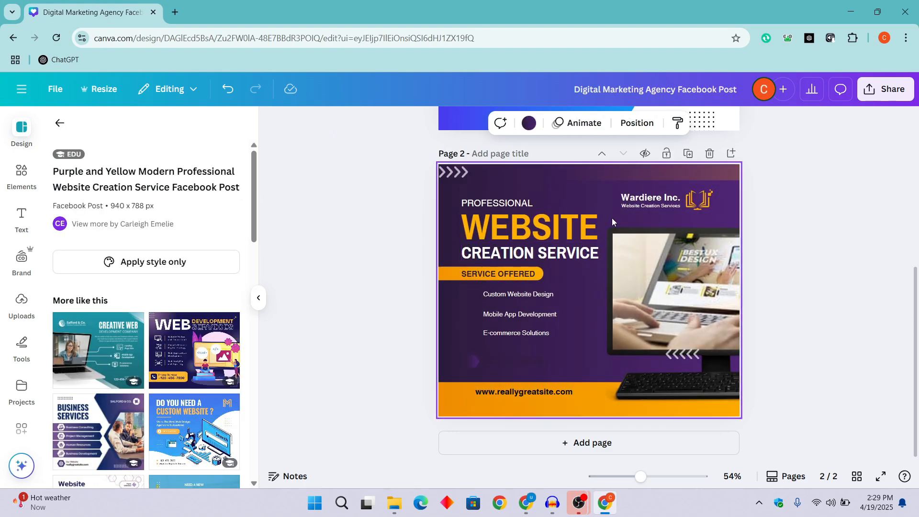
{"action": "left_click", "coordinate": [664, 205]}
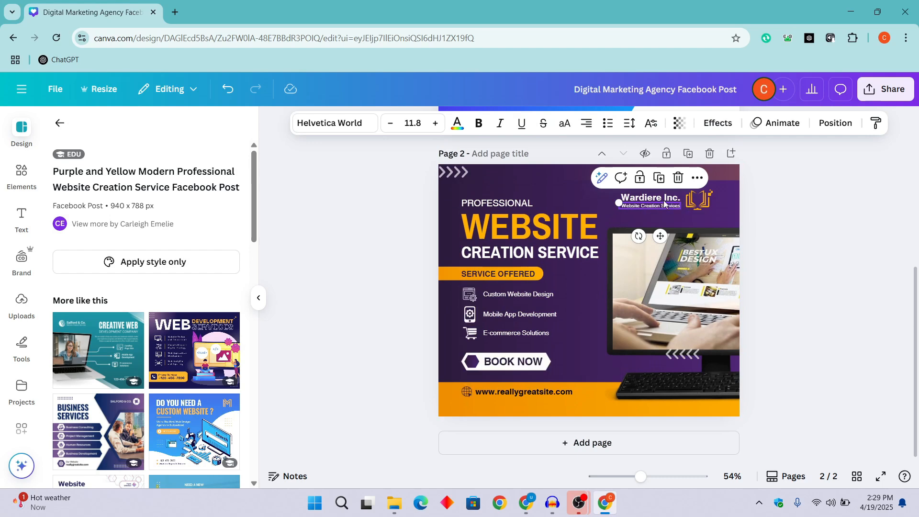
{"action": "key", "text": "Escape"}
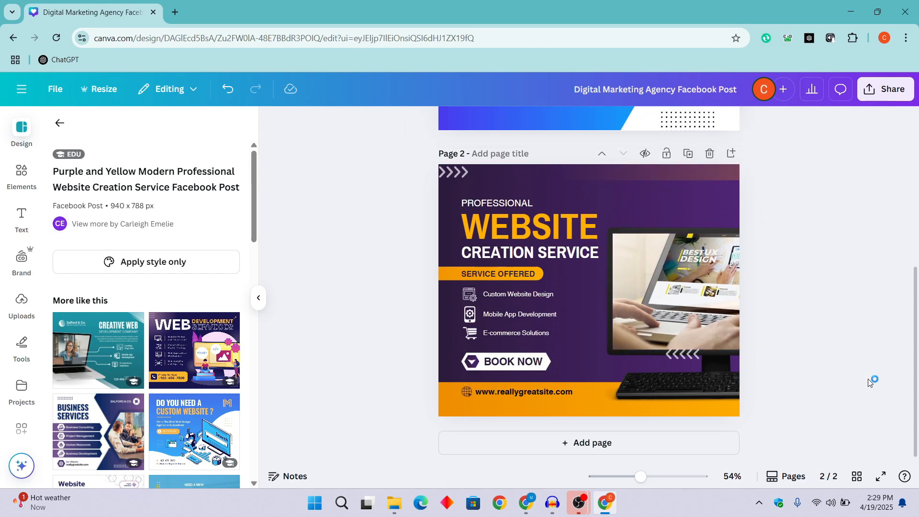
- Replace the website address at the bottom of the page 2 design with "\"
{"action": "double_click", "coordinate": [526, 394]}
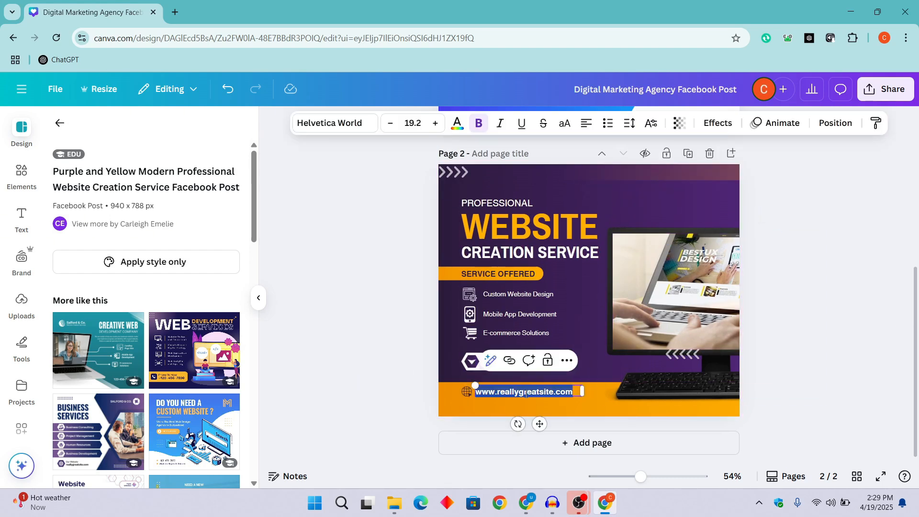
{"action": "type", "text": "zoraintech"}
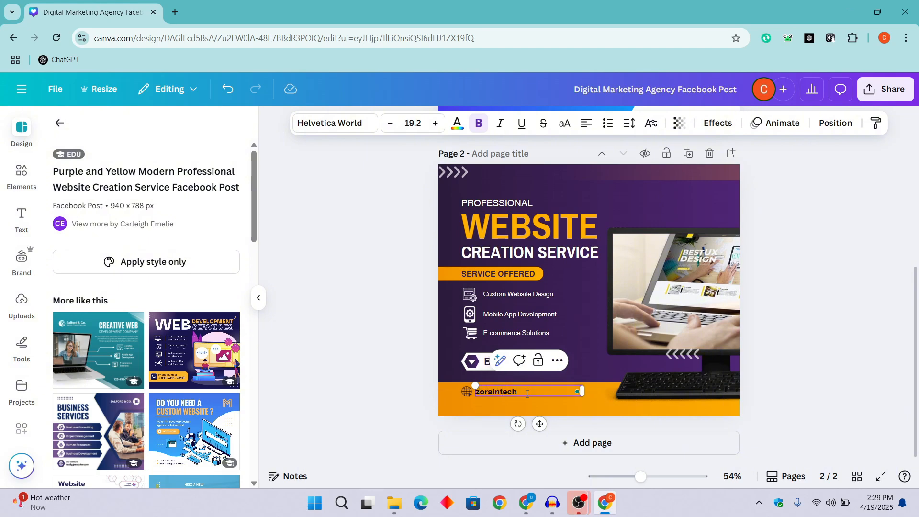
{"action": "key", "text": "ctrl+a"}
{"action": "type", "text": "\\"}
{"action": "left_click", "coordinate": [812, 274]}
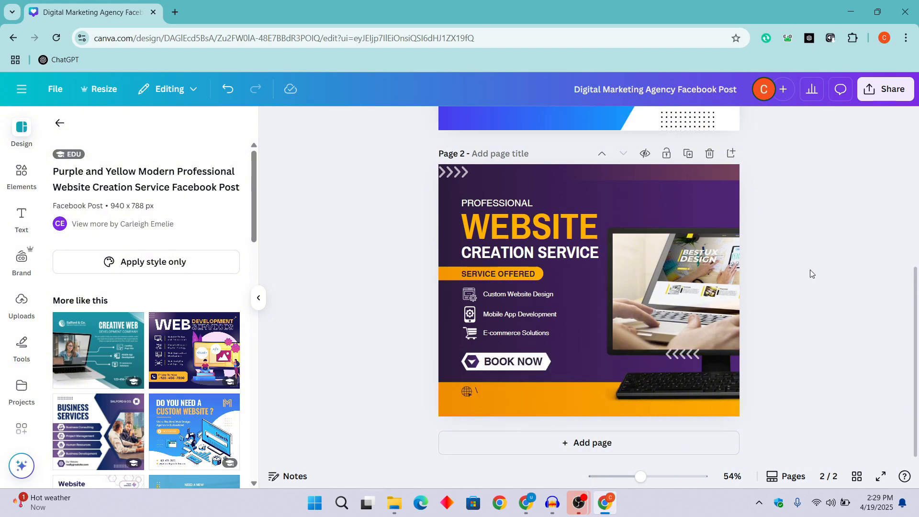
- Download only the current page (Page 2) of the design as a JPG
{"action": "left_click", "coordinate": [884, 89]}
{"action": "left_click", "coordinate": [699, 338]}
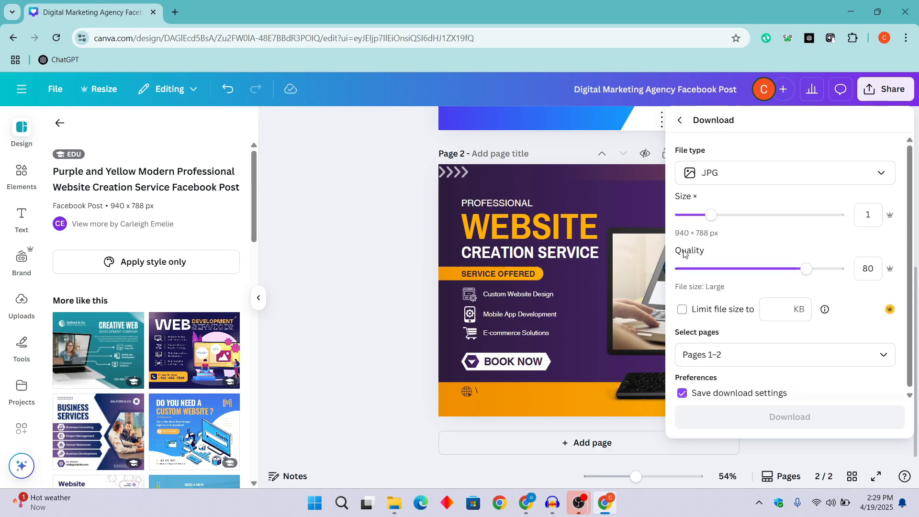
{"action": "left_click", "coordinate": [713, 354]}
{"action": "left_click", "coordinate": [732, 196]}
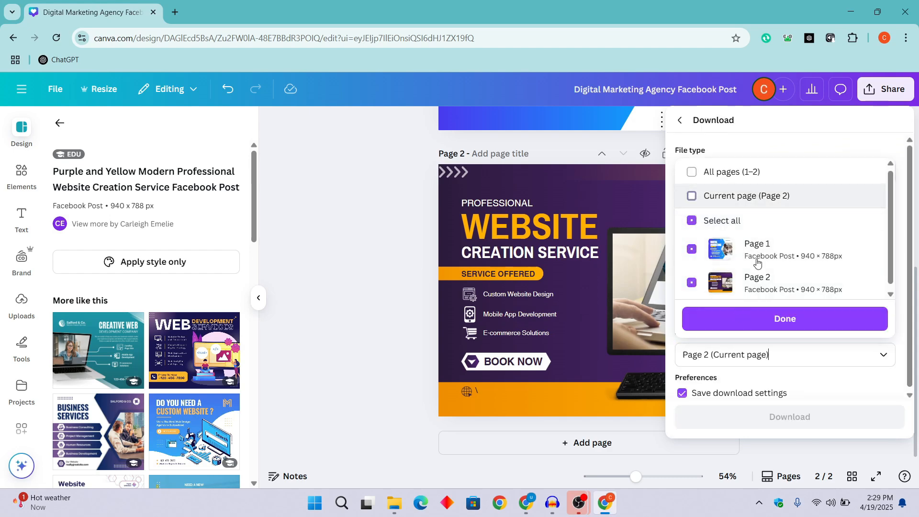
{"action": "left_click", "coordinate": [788, 329]}
{"action": "left_click", "coordinate": [790, 421]}
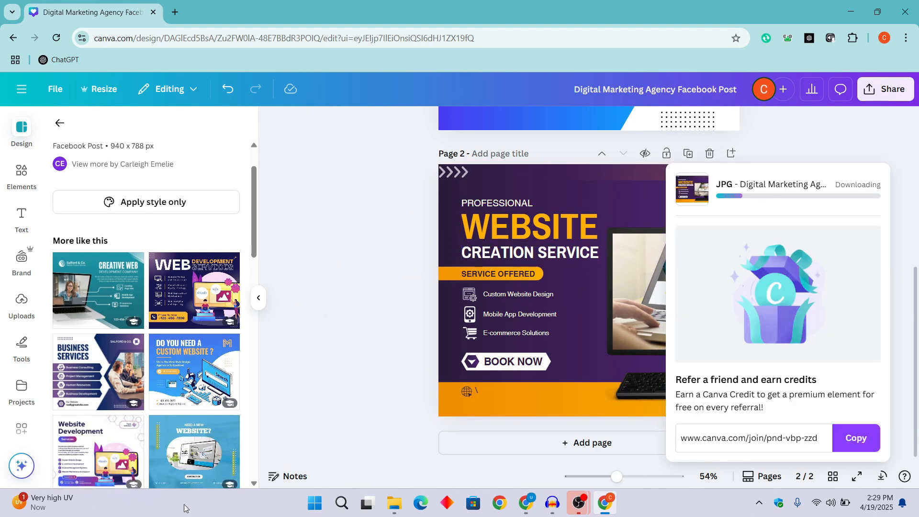
{"action": "scroll", "coordinate": [95, 340], "scroll_direction": "down", "scroll_amount": 7}
{"action": "scroll", "coordinate": [24, 263], "scroll_direction": "down", "scroll_amount": 2}
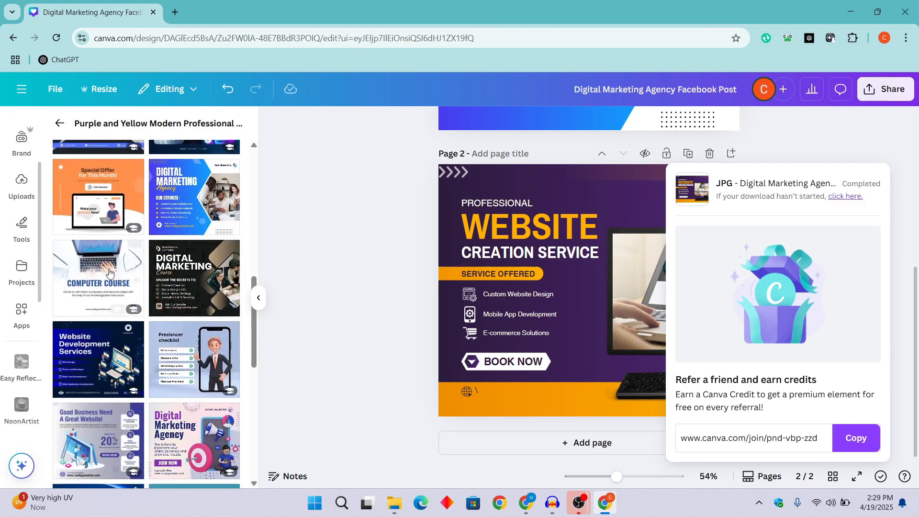
{"action": "scroll", "coordinate": [137, 260], "scroll_direction": "up", "scroll_amount": 8}
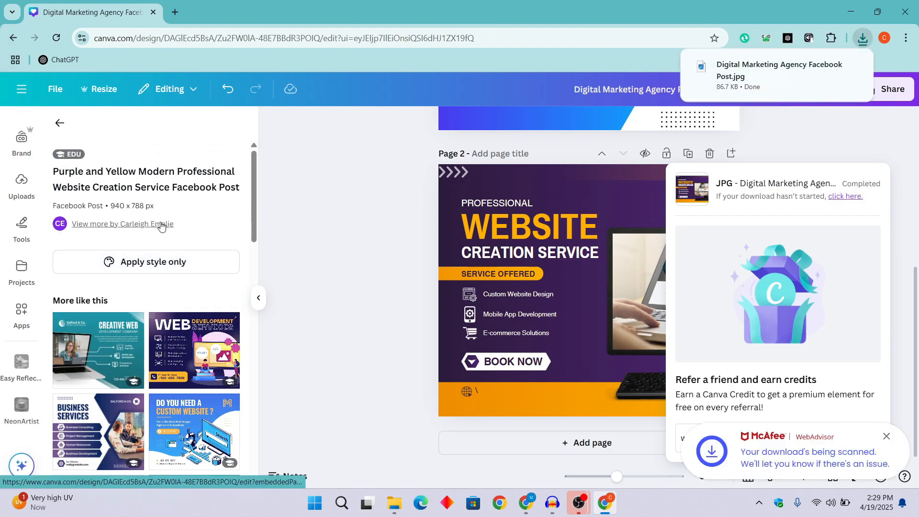
- Switch to Meta Ads Manager and create a new auction campaign with the Sales objective
{"action": "key", "text": "alt+Tab"}
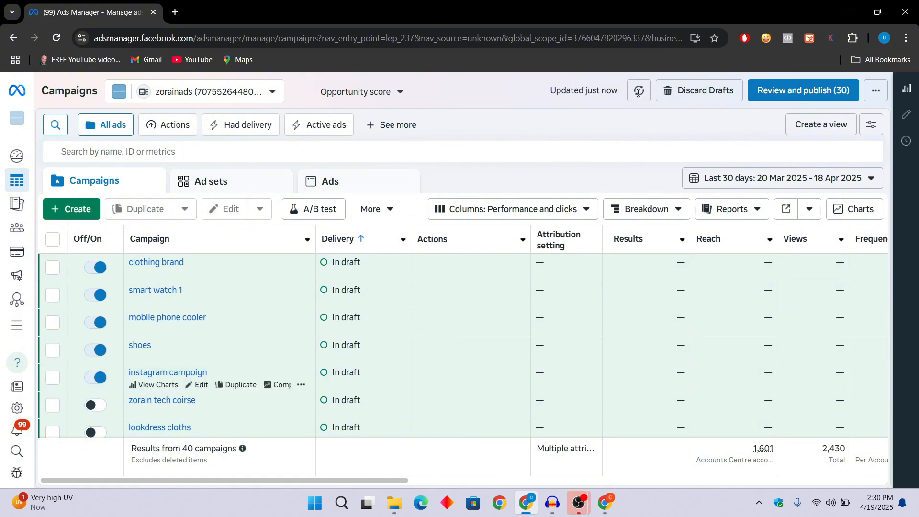
{"action": "left_click", "coordinate": [93, 209]}
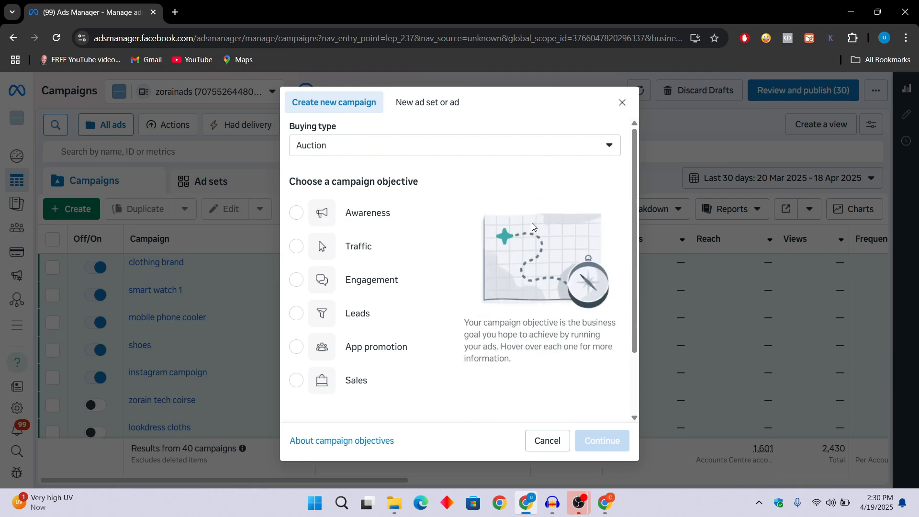
{"action": "left_click", "coordinate": [367, 383]}
{"action": "left_click", "coordinate": [603, 439]}
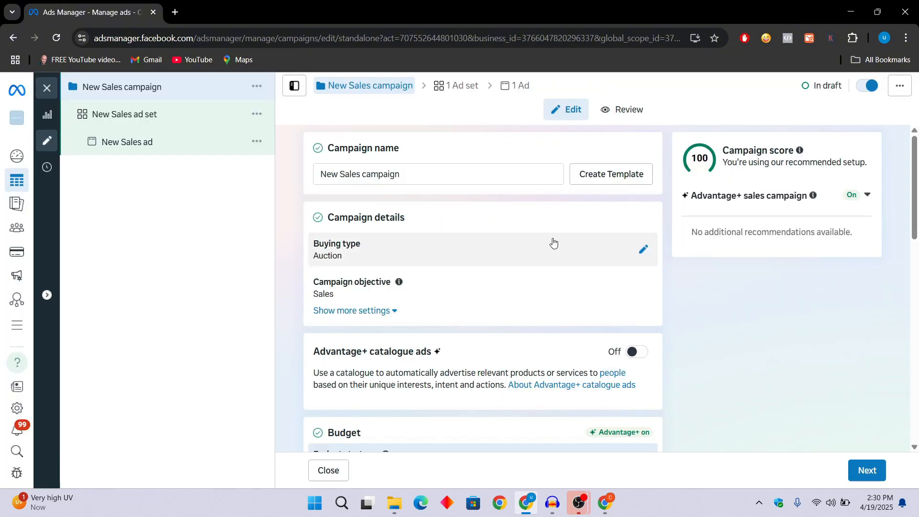
- Rename the new sales campaign as "website design"
{"action": "triple_click", "coordinate": [464, 175]}
{"action": "key", "text": "BackSpace"}
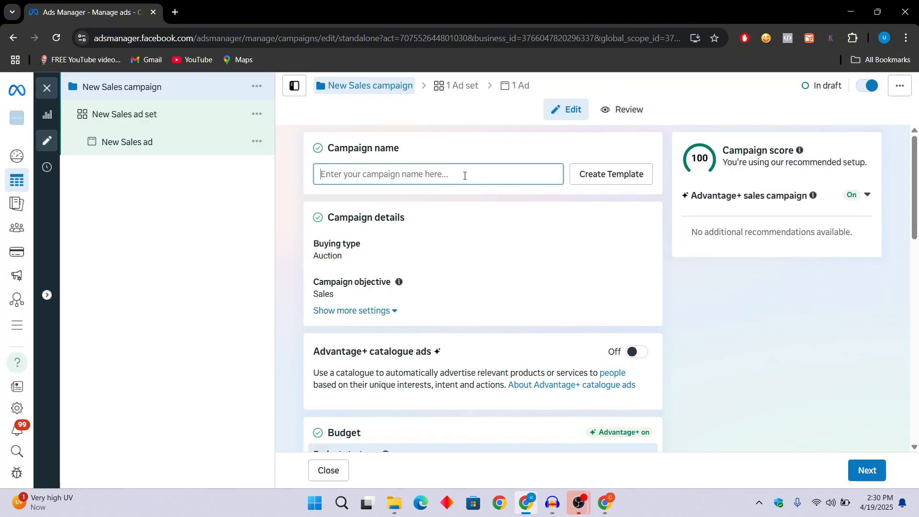
{"action": "type", "text": "website"}
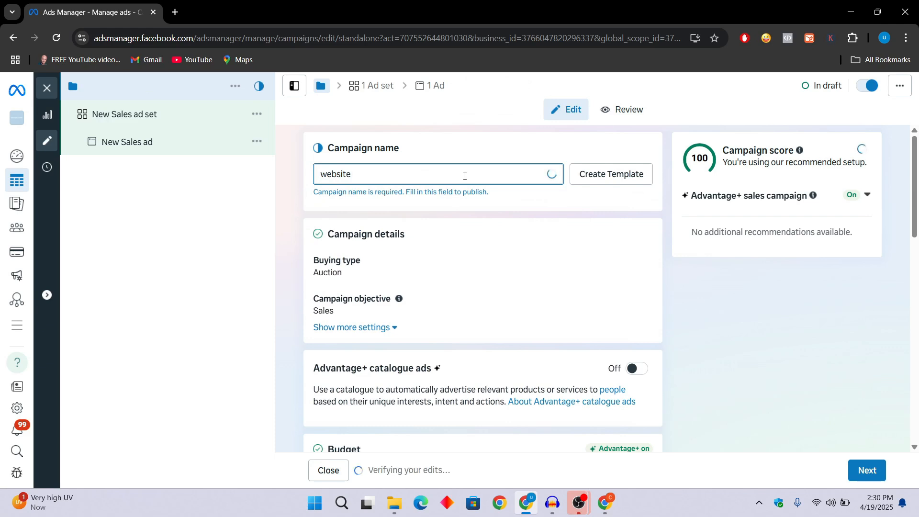
{"action": "type", "text": " design"}
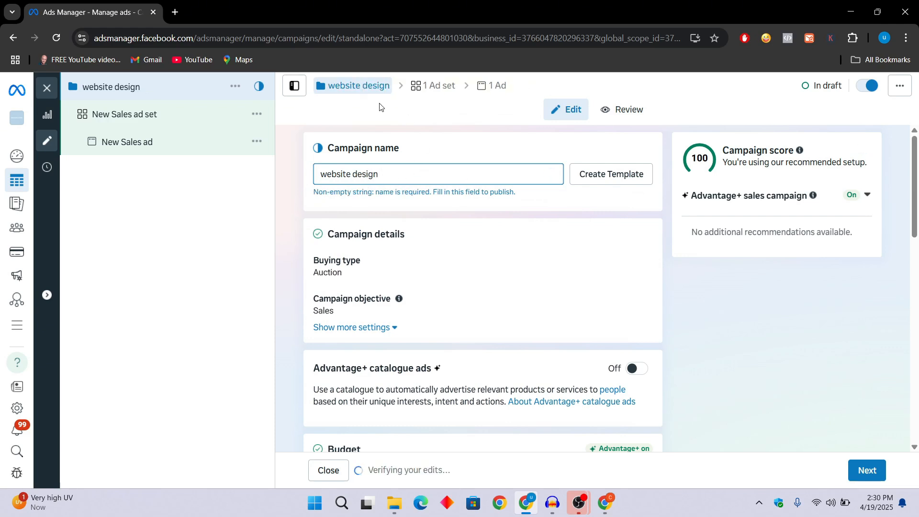
{"action": "left_click_drag", "start_coordinate": [397, 172], "coordinate": [305, 183]}
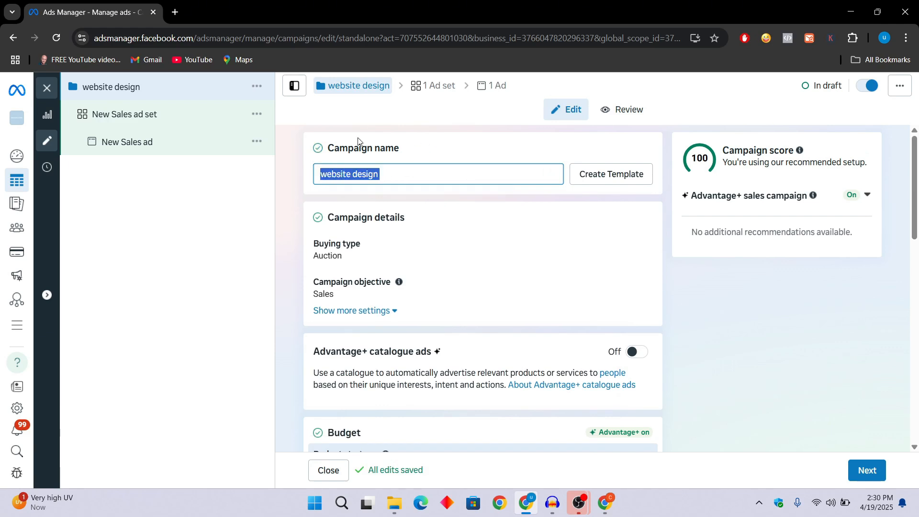
{"action": "left_click_drag", "start_coordinate": [333, 152], "coordinate": [446, 150]}
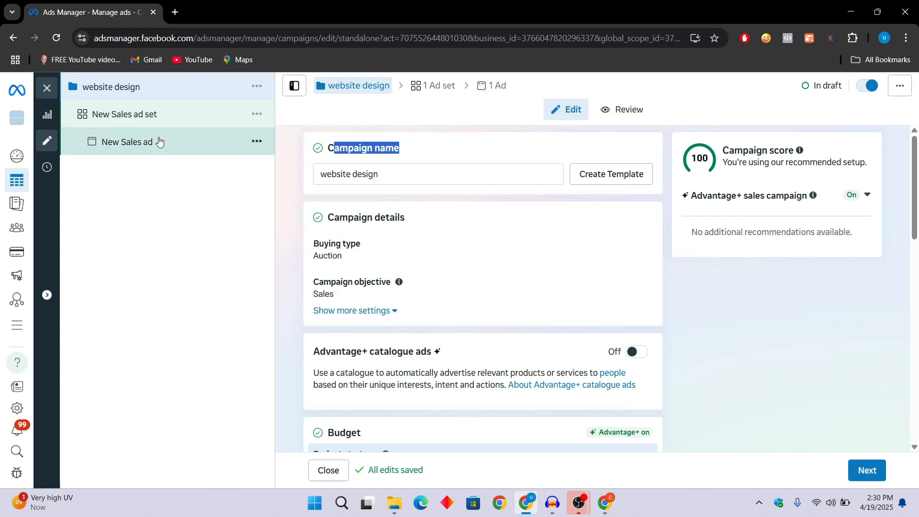
- Try the campaign budget strategy with a daily budget of Rs3,000
{"action": "scroll", "coordinate": [497, 206], "scroll_direction": "down", "scroll_amount": 5}
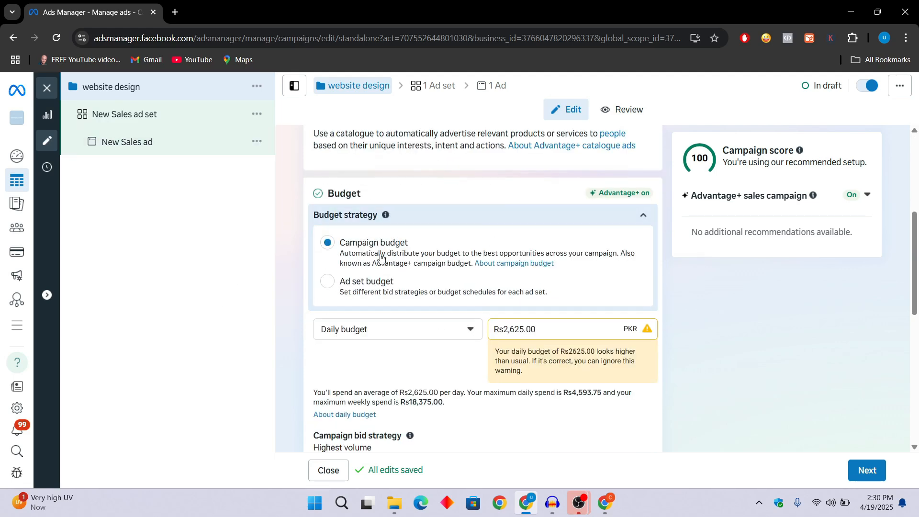
{"action": "left_click", "coordinate": [349, 287]}
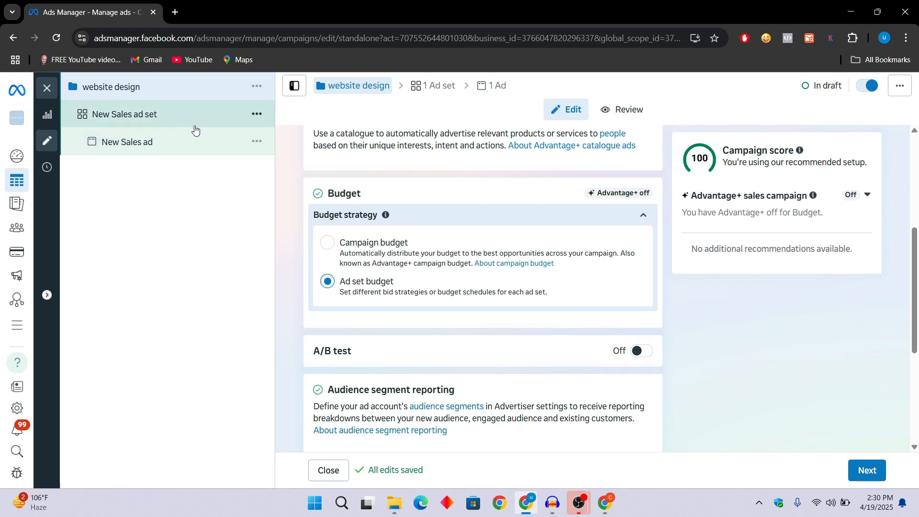
{"action": "left_click", "coordinate": [328, 239]}
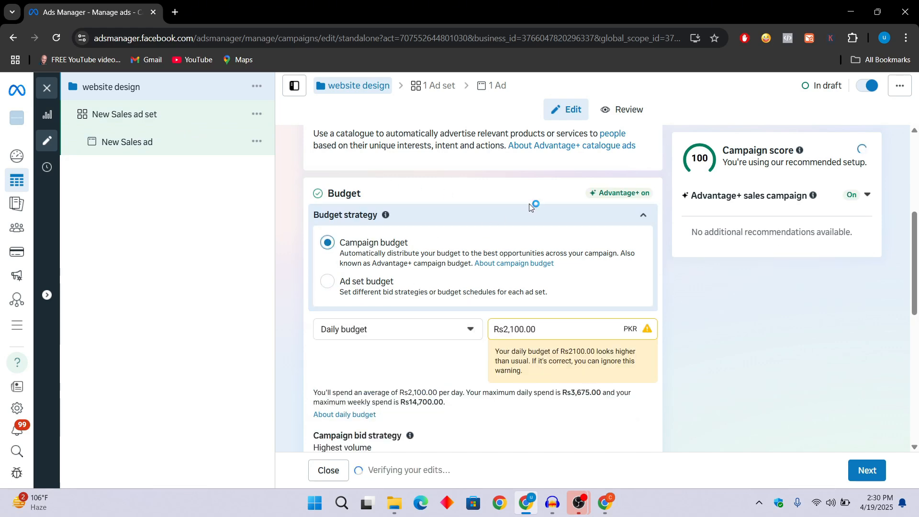
{"action": "left_click_drag", "start_coordinate": [543, 334], "coordinate": [476, 344]}
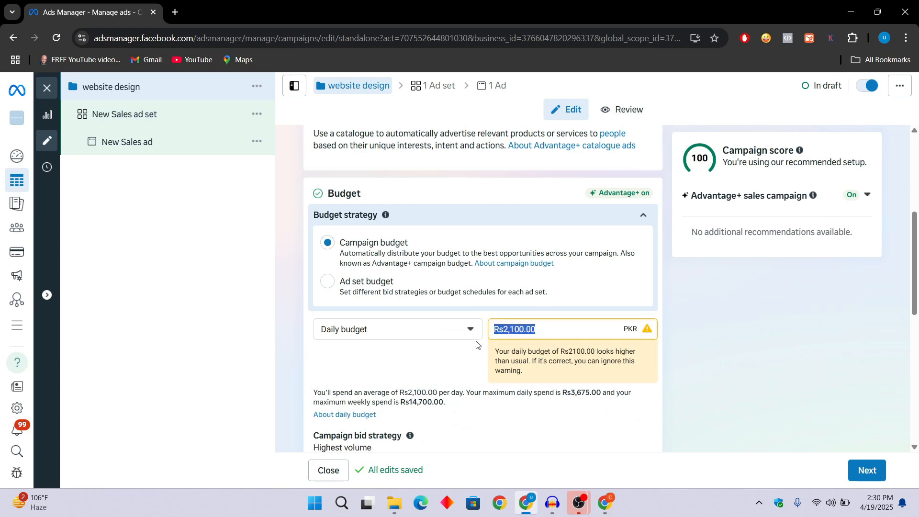
{"action": "type", "text": "3000"}
{"action": "left_click", "coordinate": [477, 346]}
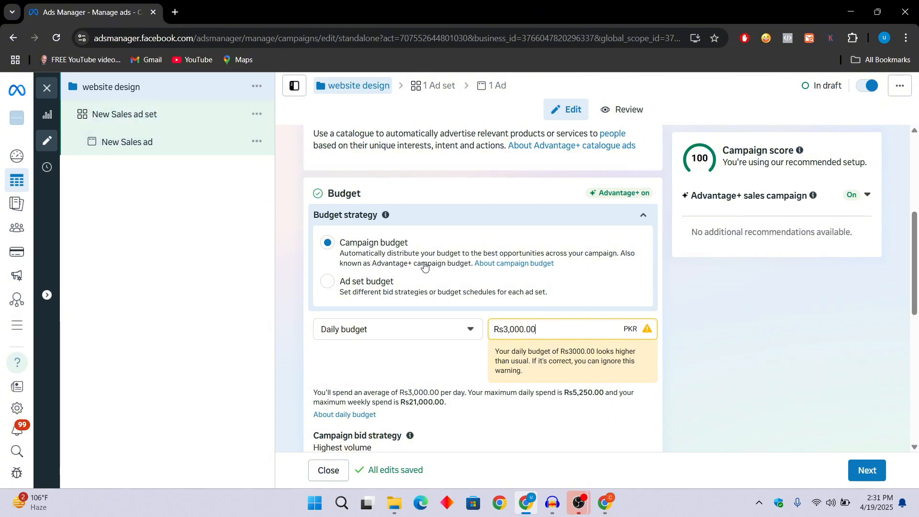
- Switch the campaign's budget strategy to Ad set budget and continue to the ad set settings
{"action": "left_click", "coordinate": [341, 288]}
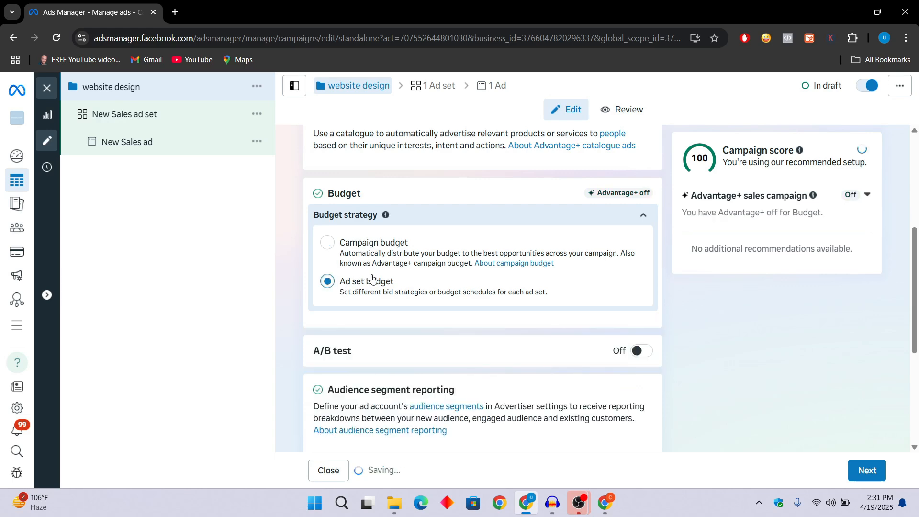
{"action": "scroll", "coordinate": [337, 268], "scroll_direction": "down", "scroll_amount": 5}
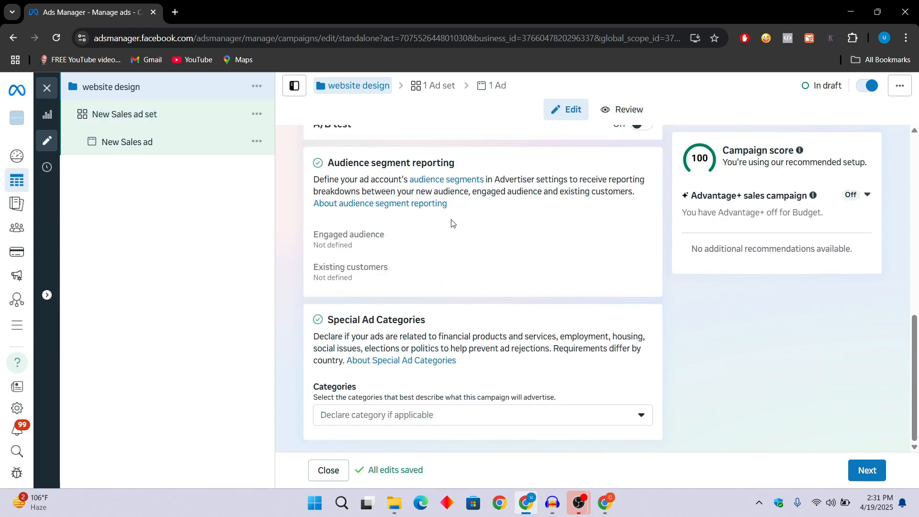
{"action": "left_click", "coordinate": [867, 470]}
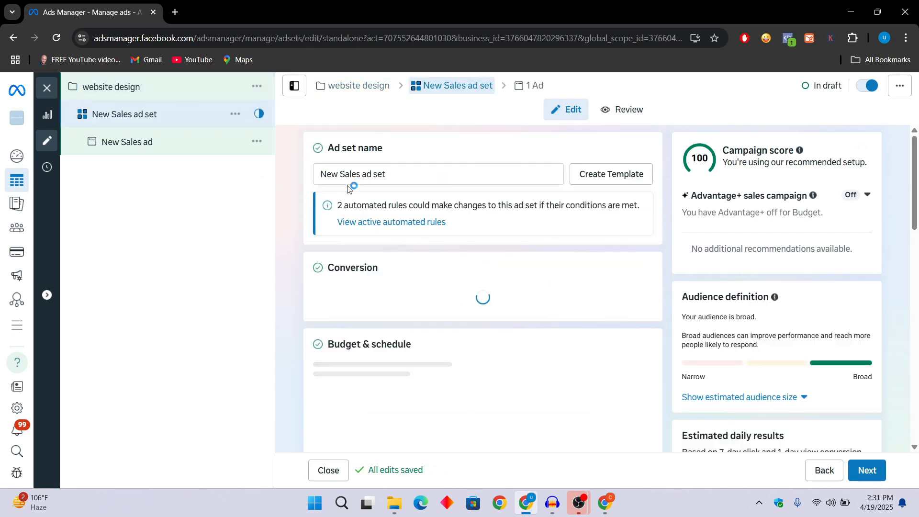
{"action": "left_click", "coordinate": [338, 179]}
{"action": "left_click_drag", "start_coordinate": [337, 179], "coordinate": [400, 174]}
{"action": "double_click", "coordinate": [401, 176]}
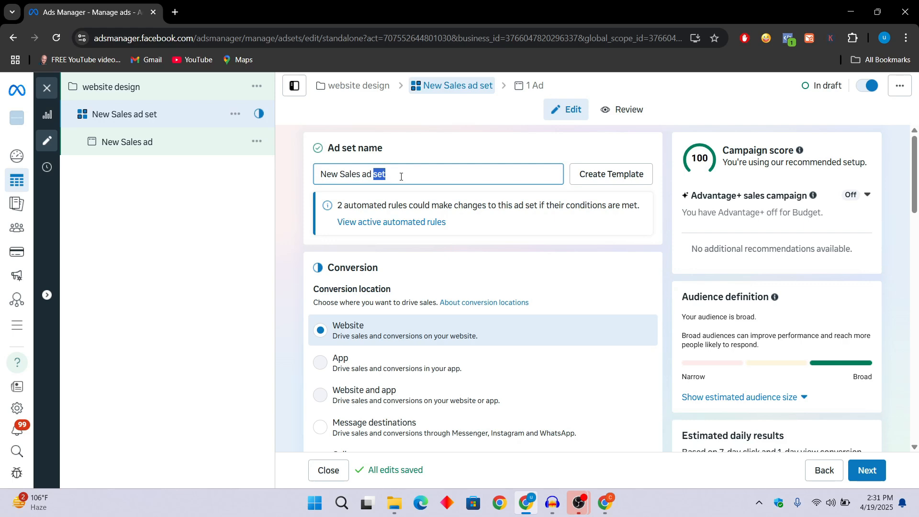
- Set the ad set's conversion location to Message destinations
{"action": "scroll", "coordinate": [401, 176], "scroll_direction": "down", "scroll_amount": 2}
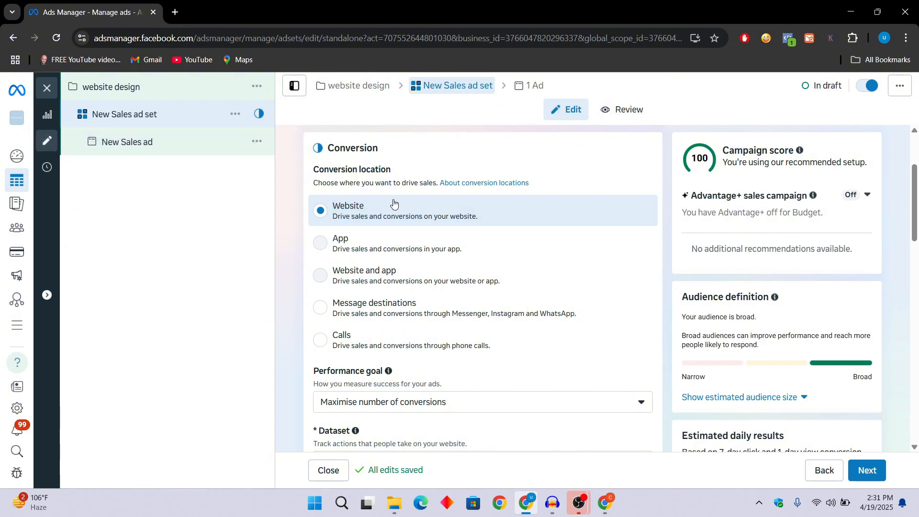
{"action": "scroll", "coordinate": [368, 213], "scroll_direction": "down", "scroll_amount": 1}
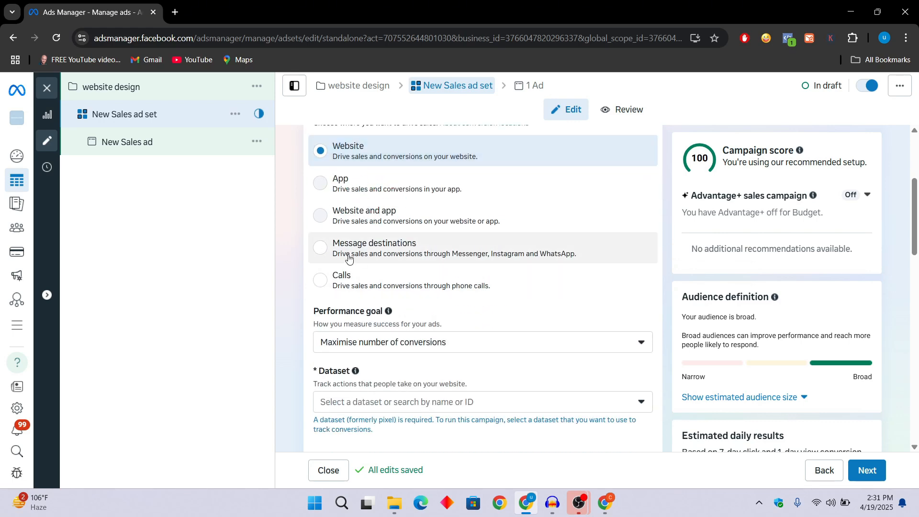
{"action": "left_click", "coordinate": [424, 233]}
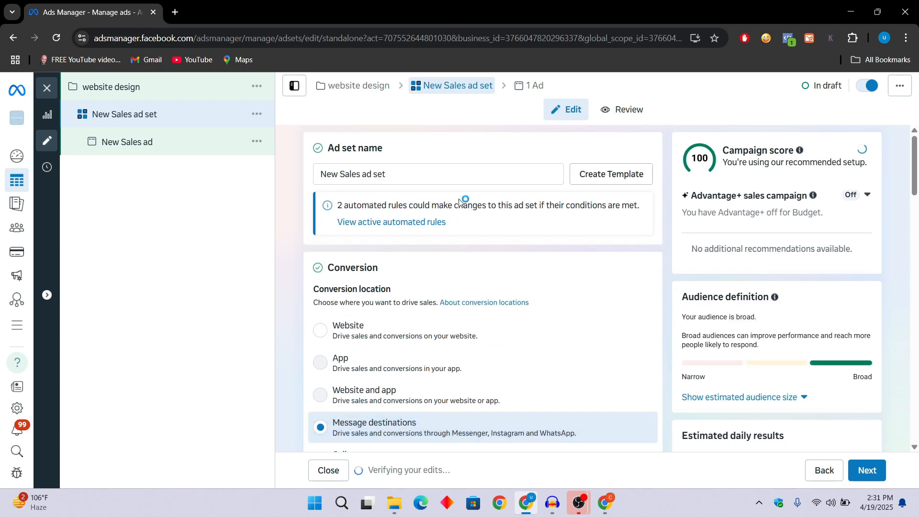
- Review the ad set's Facebook Page, Messenger, Instagram and WhatsApp destinations, performance goal and additional conversion settings
{"action": "scroll", "coordinate": [459, 200], "scroll_direction": "down", "scroll_amount": 5}
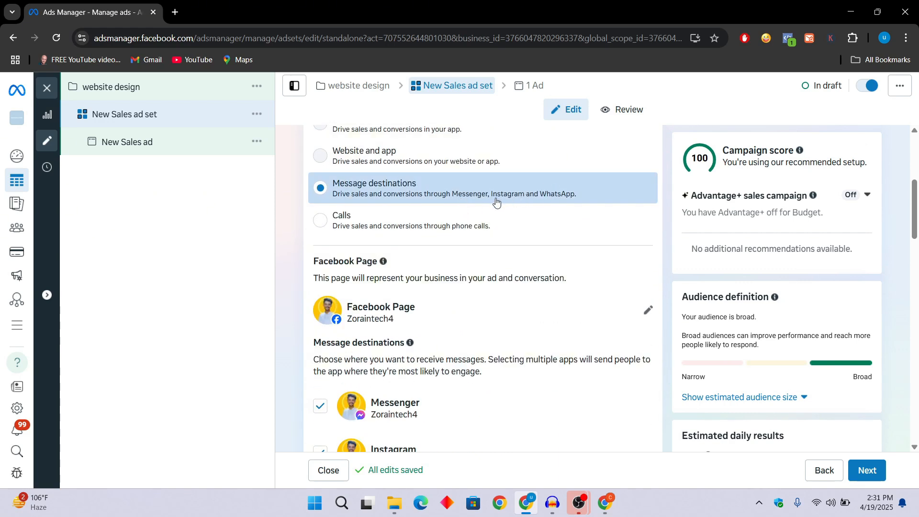
{"action": "scroll", "coordinate": [510, 203], "scroll_direction": "down", "scroll_amount": 4}
{"action": "scroll", "coordinate": [509, 150], "scroll_direction": "up", "scroll_amount": 4}
{"action": "scroll", "coordinate": [521, 295], "scroll_direction": "down", "scroll_amount": 10}
{"action": "scroll", "coordinate": [521, 295], "scroll_direction": "up", "scroll_amount": 11}
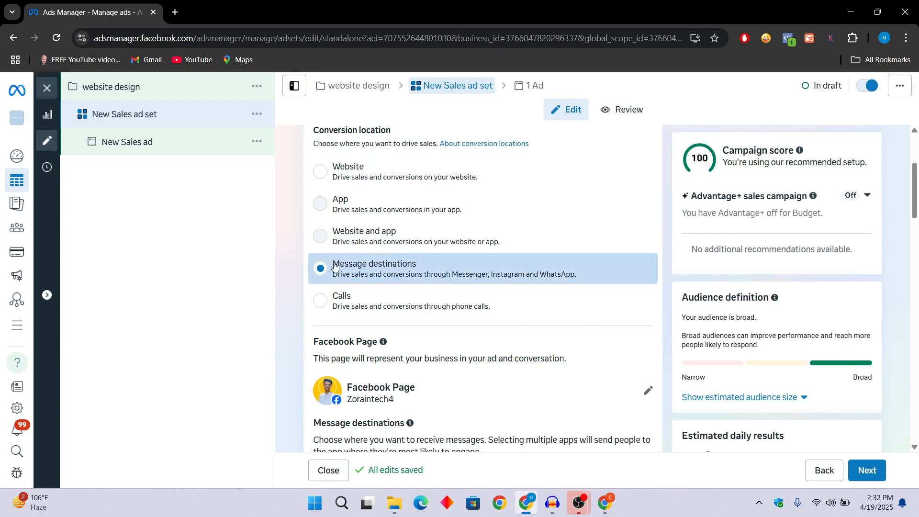
{"action": "scroll", "coordinate": [393, 268], "scroll_direction": "down", "scroll_amount": 4}
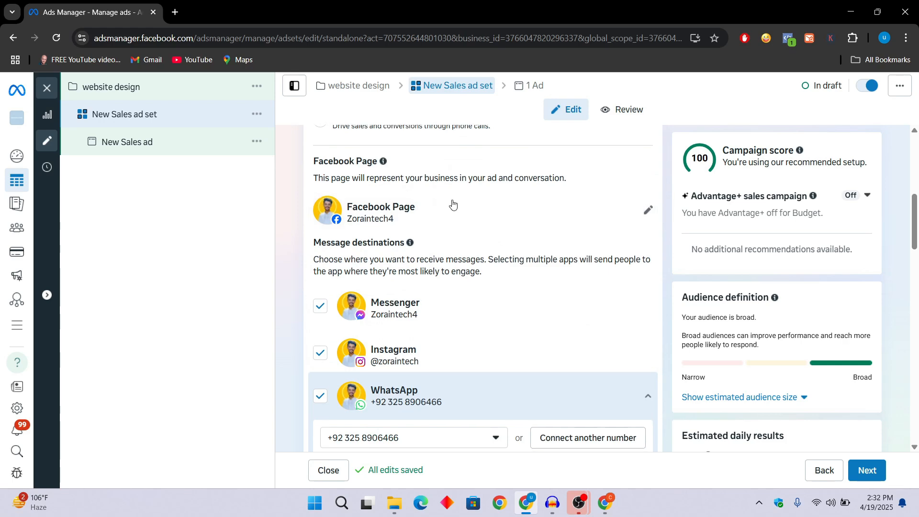
{"action": "scroll", "coordinate": [451, 203], "scroll_direction": "down", "scroll_amount": 6}
{"action": "scroll", "coordinate": [428, 191], "scroll_direction": "up", "scroll_amount": 3}
{"action": "scroll", "coordinate": [428, 191], "scroll_direction": "down", "scroll_amount": 3}
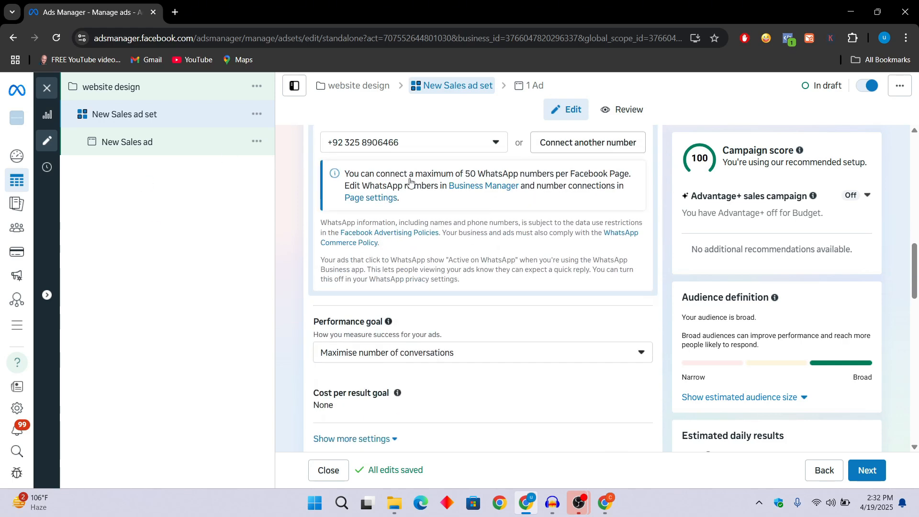
{"action": "scroll", "coordinate": [553, 192], "scroll_direction": "down", "scroll_amount": 2}
{"action": "scroll", "coordinate": [421, 180], "scroll_direction": "down", "scroll_amount": 2}
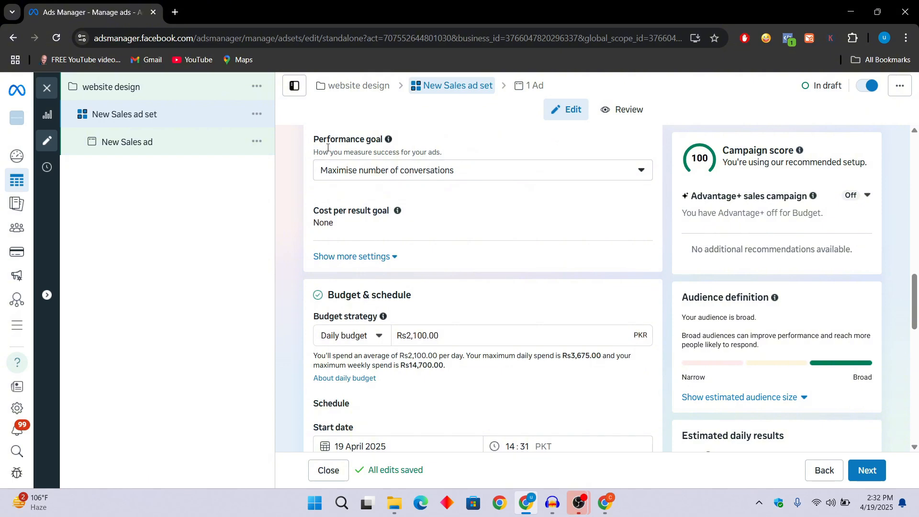
{"action": "left_click_drag", "start_coordinate": [320, 143], "coordinate": [382, 140]}
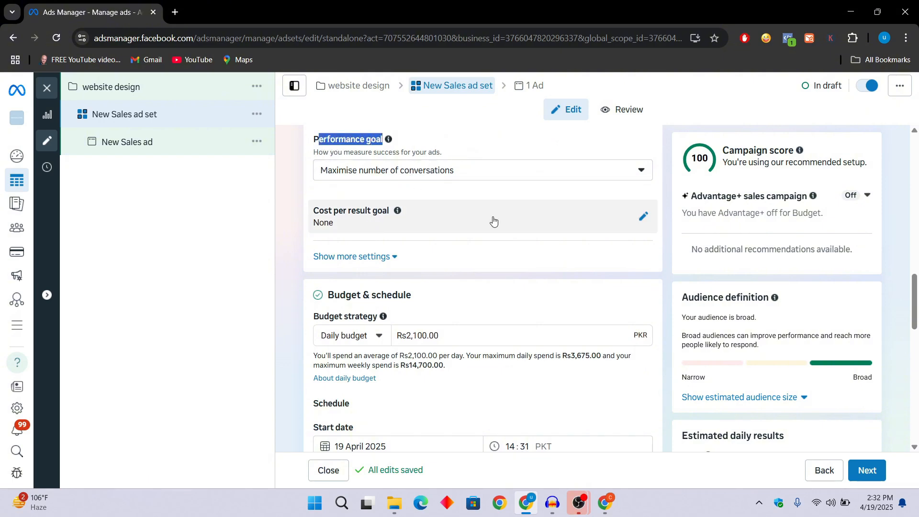
{"action": "scroll", "coordinate": [493, 220], "scroll_direction": "down", "scroll_amount": 1}
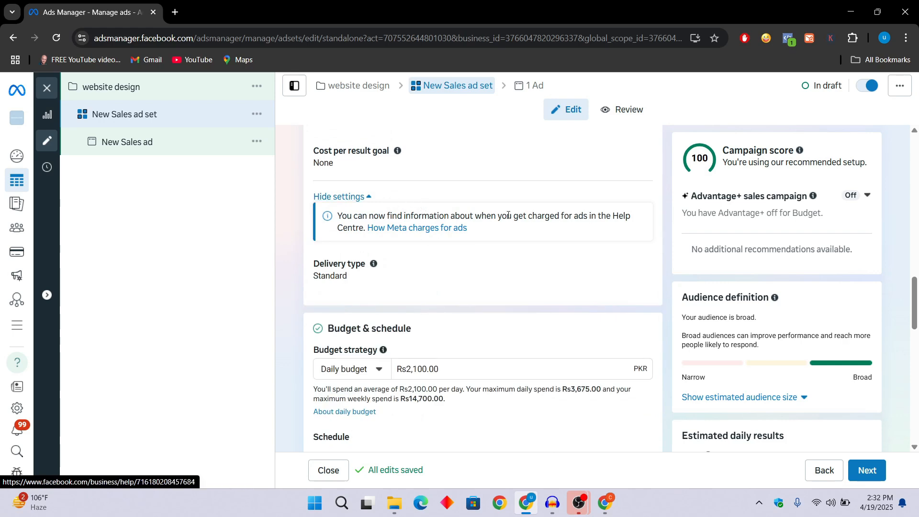
{"action": "scroll", "coordinate": [455, 270], "scroll_direction": "up", "scroll_amount": 3}
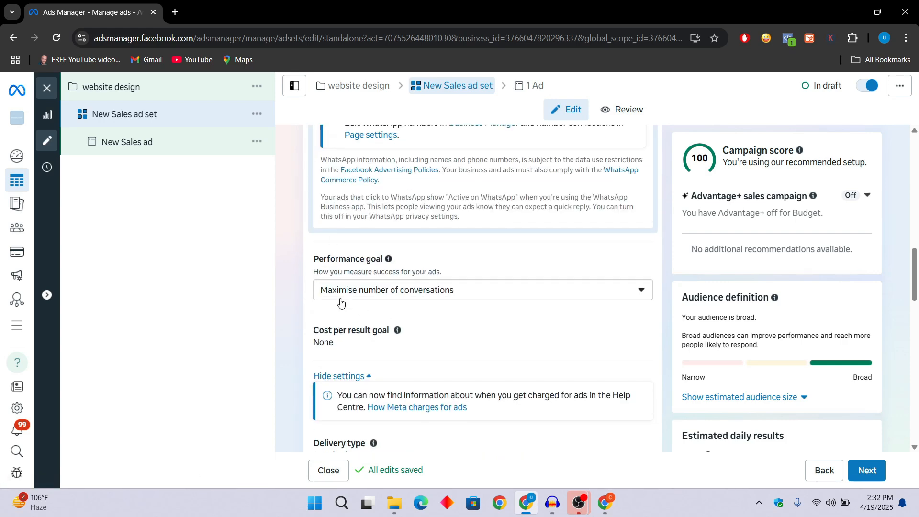
{"action": "scroll", "coordinate": [431, 292], "scroll_direction": "up", "scroll_amount": 3}
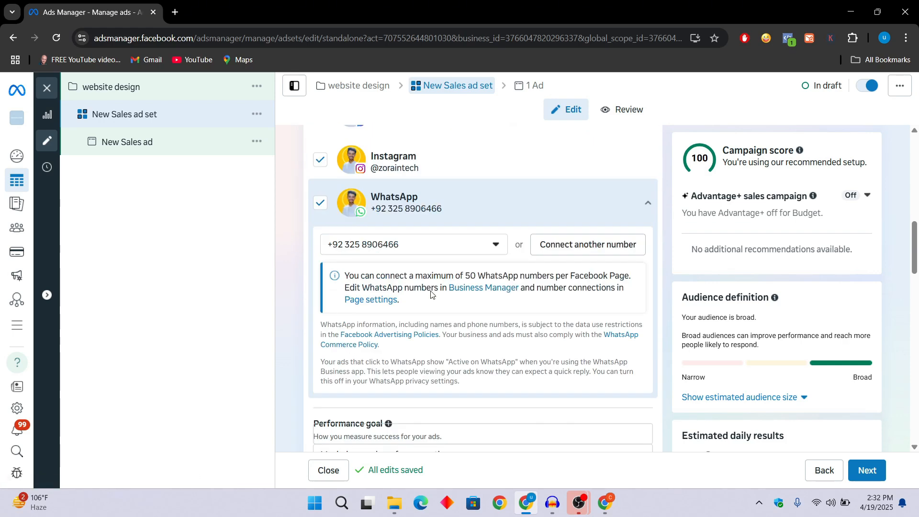
- Set the ad set's daily budget to Rs500
{"action": "scroll", "coordinate": [431, 291], "scroll_direction": "down", "scroll_amount": 10}
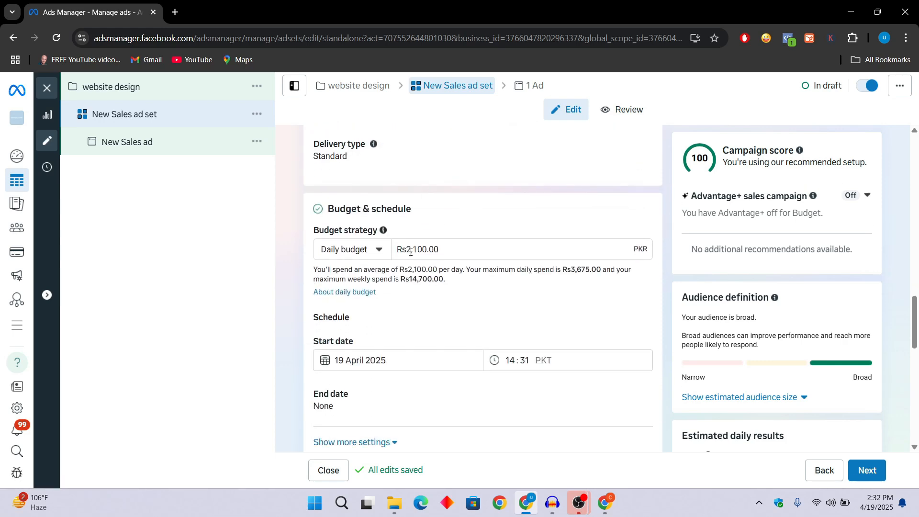
{"action": "left_click_drag", "start_coordinate": [440, 250], "coordinate": [382, 255]}
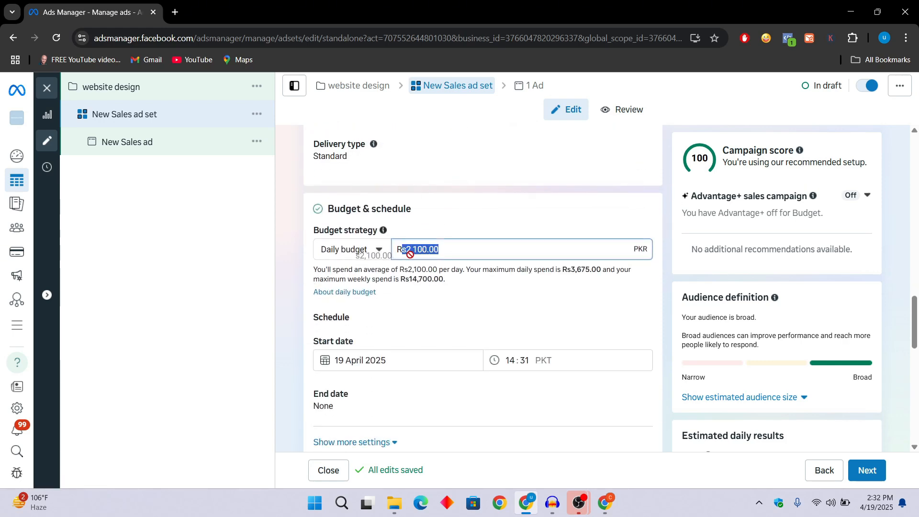
{"action": "type", "text": "500"}
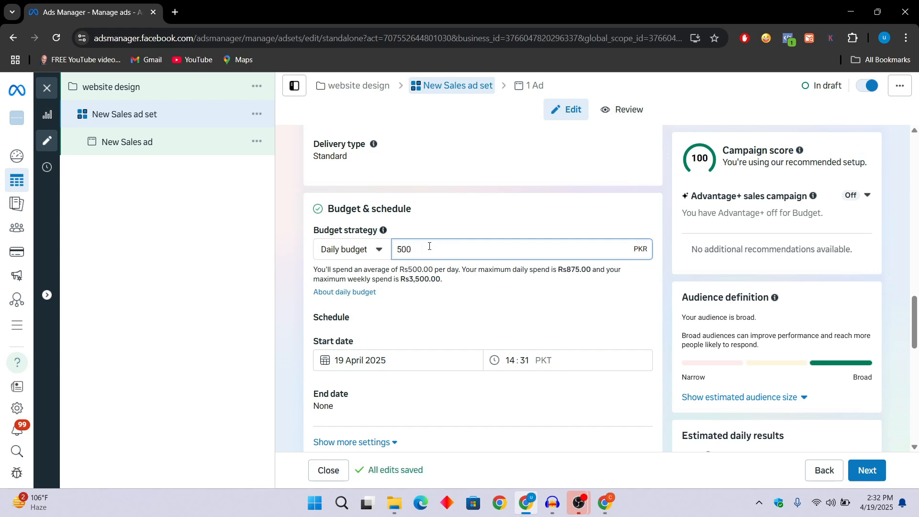
{"action": "left_click", "coordinate": [482, 212]}
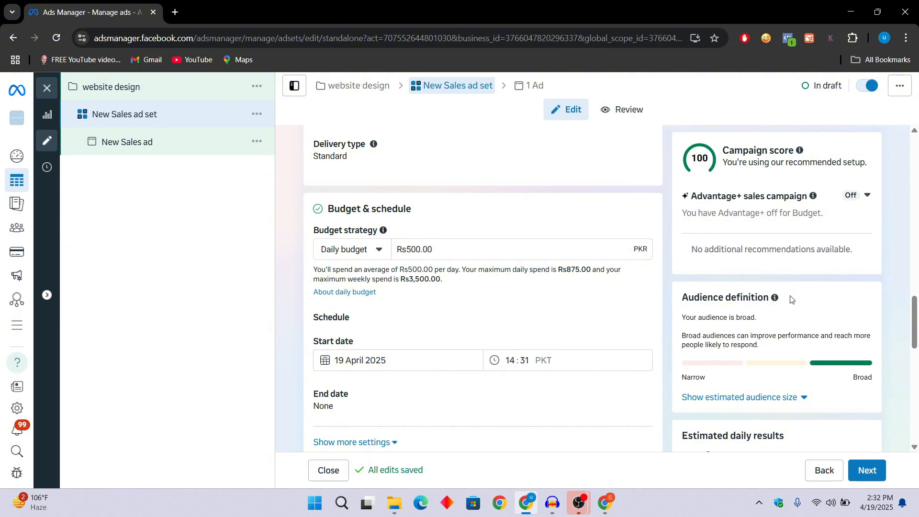
{"action": "left_click_drag", "start_coordinate": [410, 253], "coordinate": [486, 239]}
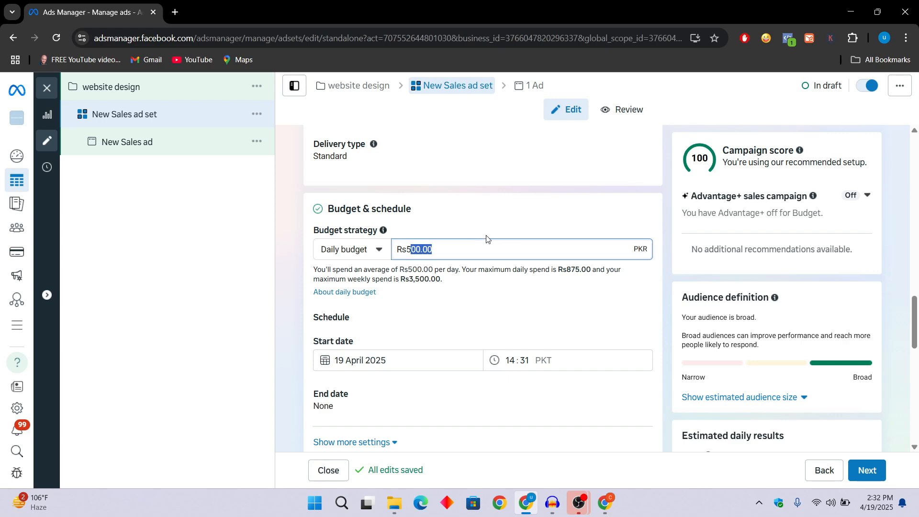
- Schedule the ad set to start on 20 April 2025 at 09:00
{"action": "scroll", "coordinate": [392, 228], "scroll_direction": "down", "scroll_amount": 2}
{"action": "left_click", "coordinate": [384, 239]}
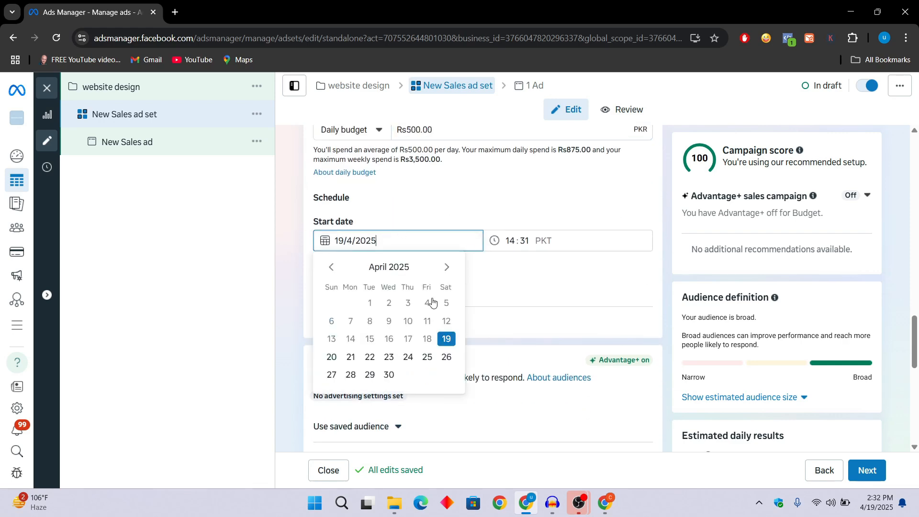
{"action": "left_click", "coordinate": [330, 357]}
{"action": "left_click", "coordinate": [509, 241]}
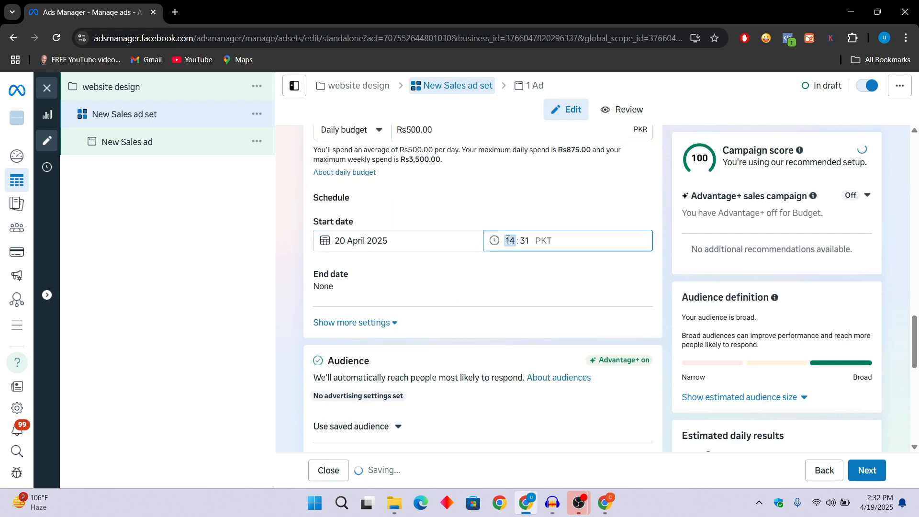
{"action": "type", "text": "9"}
{"action": "left_click", "coordinate": [525, 240]}
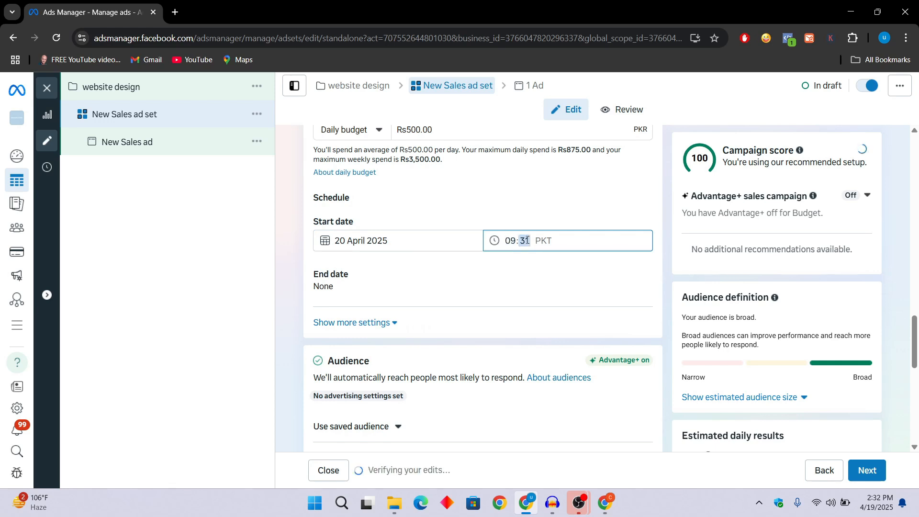
- Set the suggested audience's age range to 24–35 for the ad set
{"action": "scroll", "coordinate": [526, 244], "scroll_direction": "down", "scroll_amount": 1}
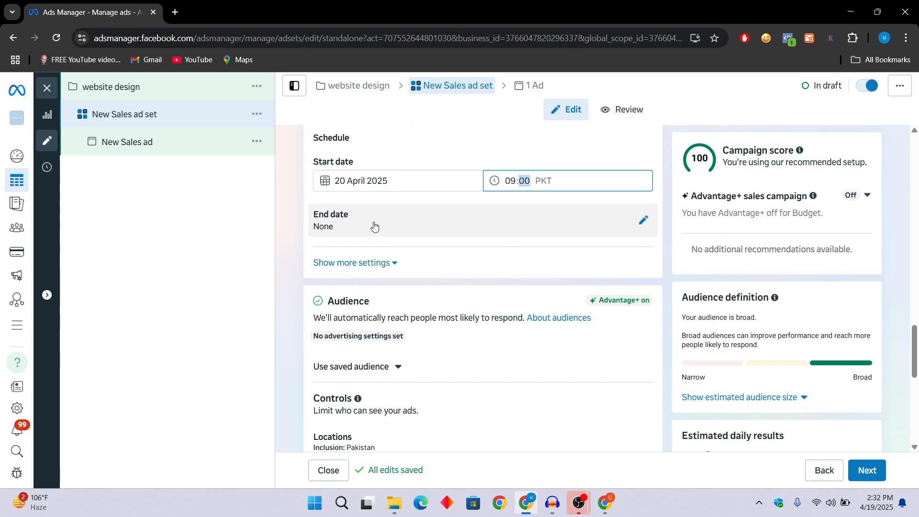
{"action": "scroll", "coordinate": [376, 223], "scroll_direction": "down", "scroll_amount": 3}
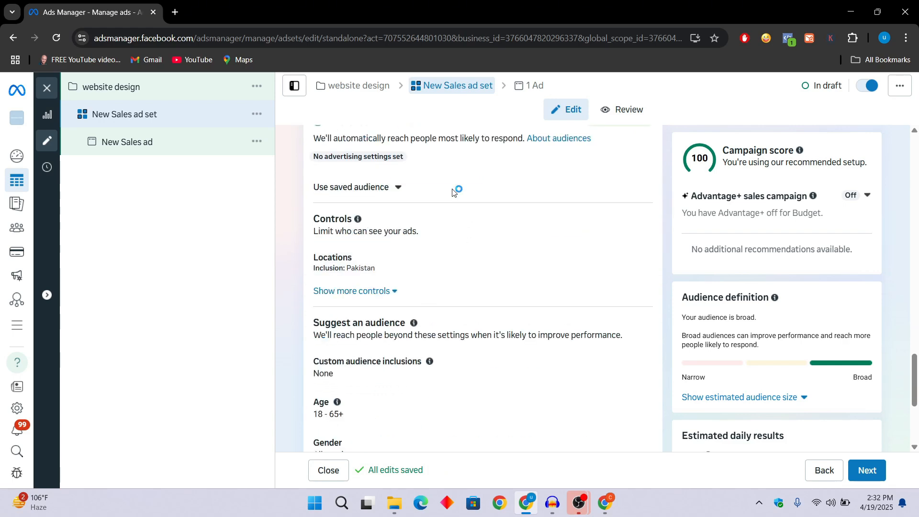
{"action": "scroll", "coordinate": [390, 251], "scroll_direction": "down", "scroll_amount": 1}
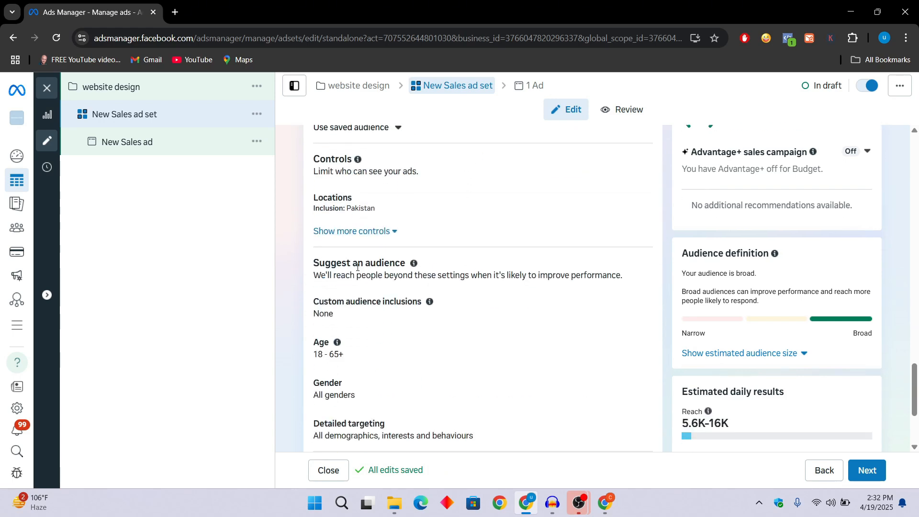
{"action": "scroll", "coordinate": [396, 261], "scroll_direction": "down", "scroll_amount": 1}
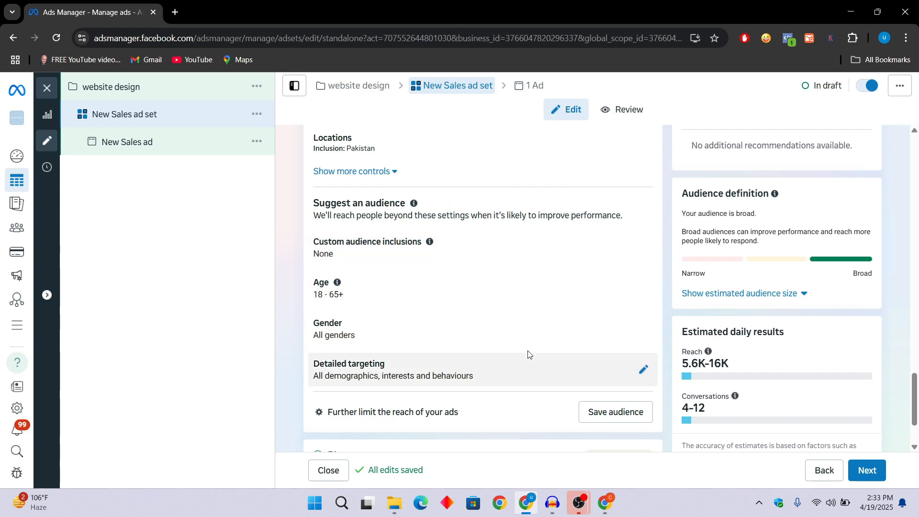
{"action": "left_click", "coordinate": [643, 288]}
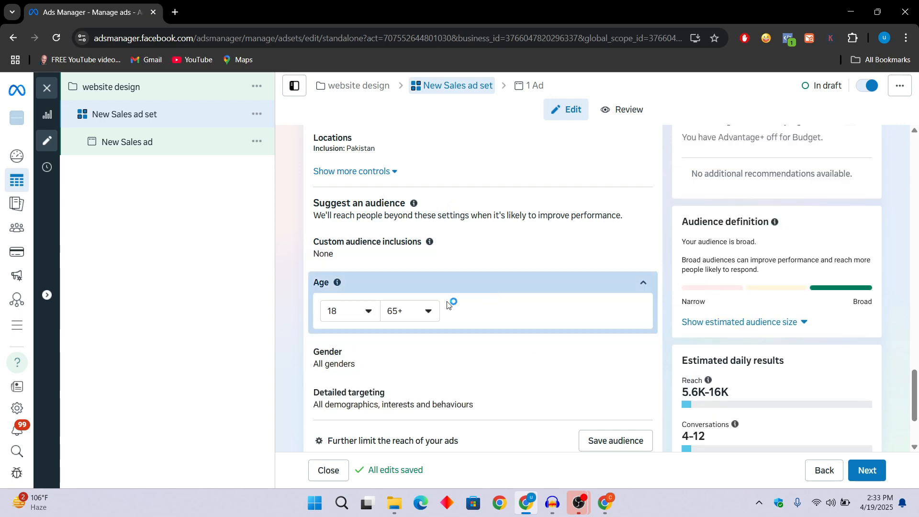
{"action": "scroll", "coordinate": [364, 335], "scroll_direction": "up", "scroll_amount": 2}
{"action": "left_click", "coordinate": [359, 373]}
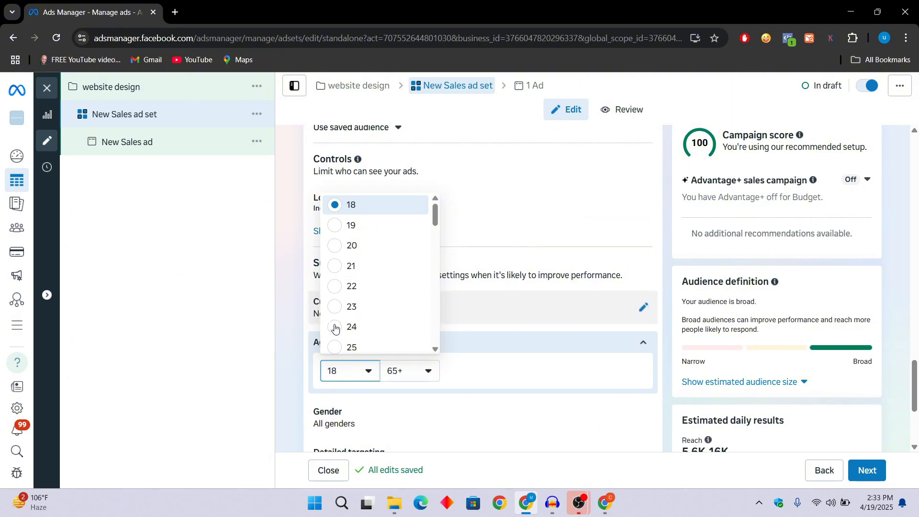
{"action": "left_click", "coordinate": [353, 328]}
{"action": "left_click", "coordinate": [420, 370]}
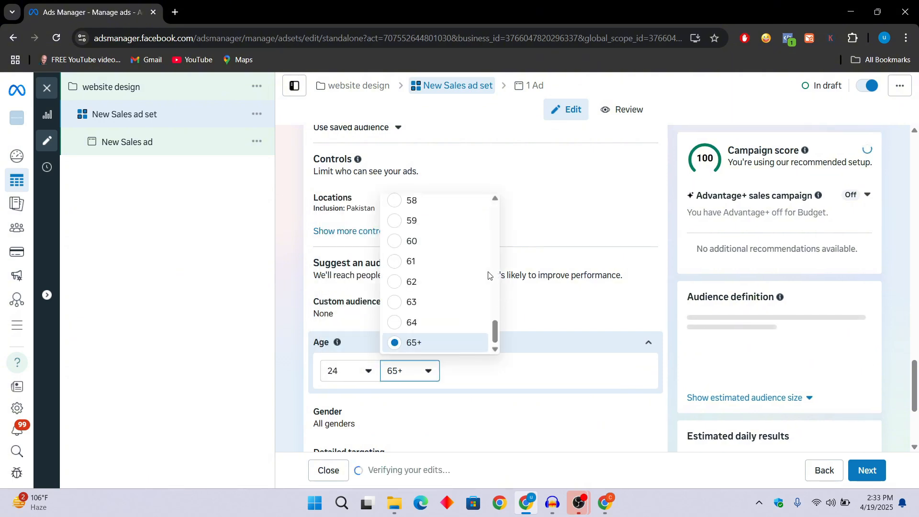
{"action": "scroll", "coordinate": [470, 276], "scroll_direction": "up", "scroll_amount": 5}
{"action": "scroll", "coordinate": [470, 277], "scroll_direction": "up", "scroll_amount": 5}
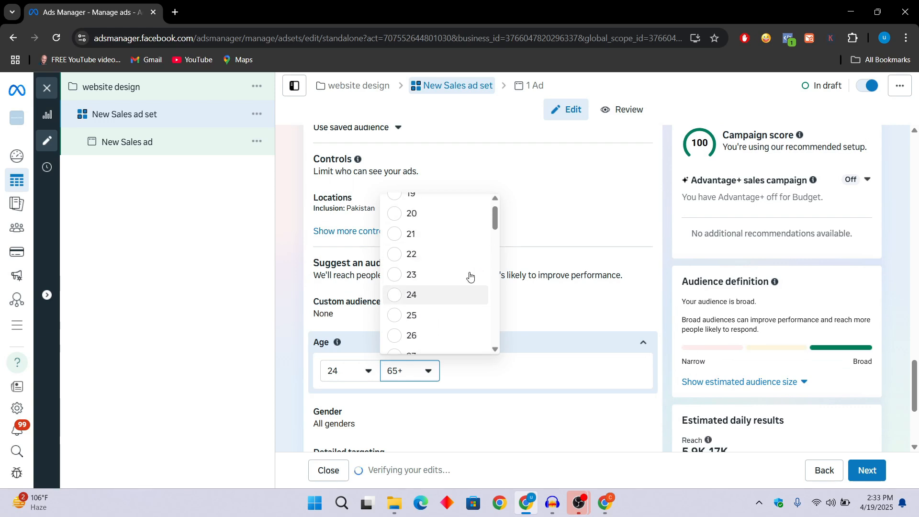
{"action": "scroll", "coordinate": [469, 277], "scroll_direction": "down", "scroll_amount": 5}
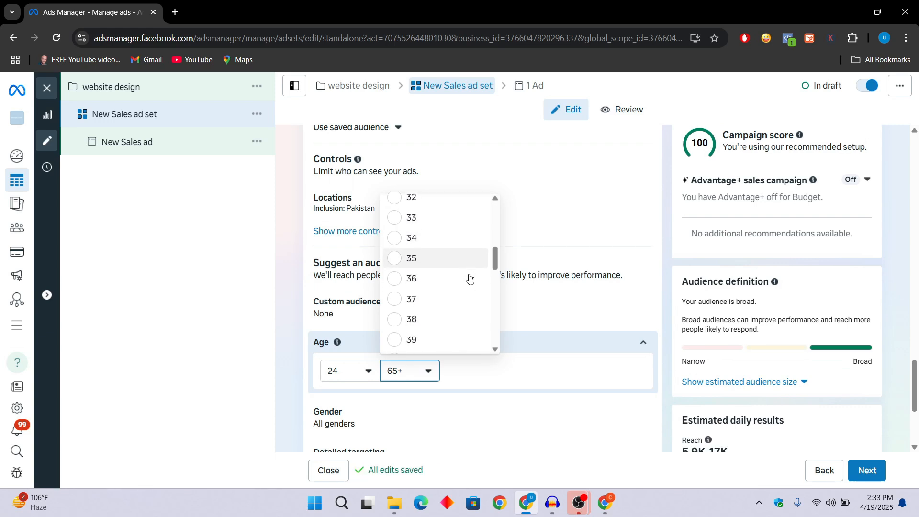
{"action": "left_click", "coordinate": [423, 255]}
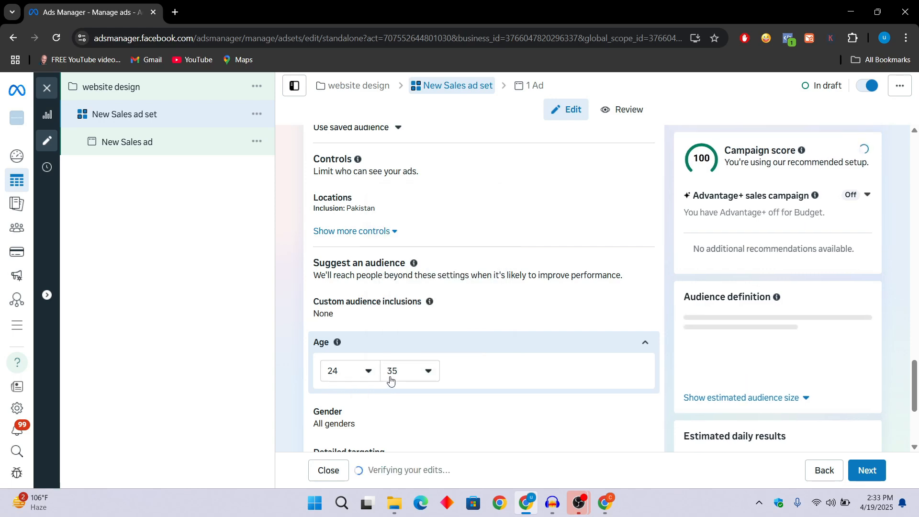
- Check the gender options, then include the Web Application Developer job title in the ad set's detailed targeting
{"action": "scroll", "coordinate": [402, 371], "scroll_direction": "down", "scroll_amount": 3}
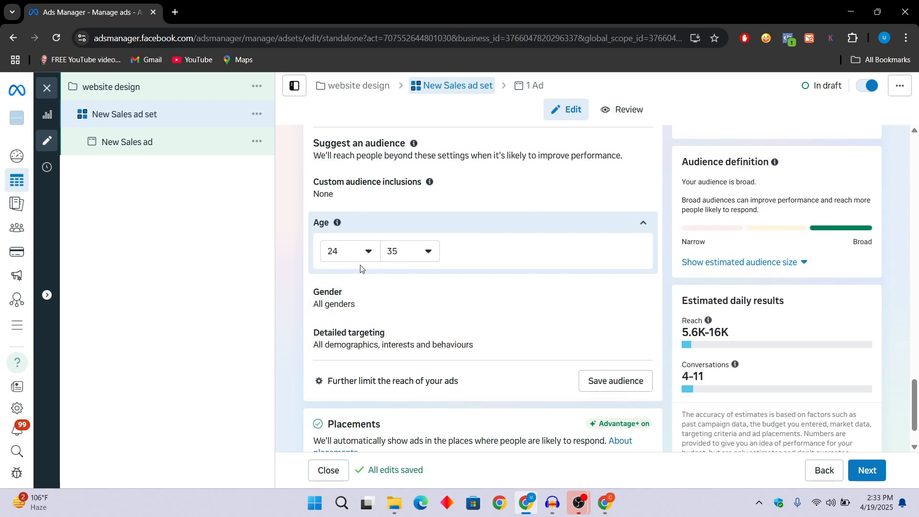
{"action": "left_click", "coordinate": [642, 299]}
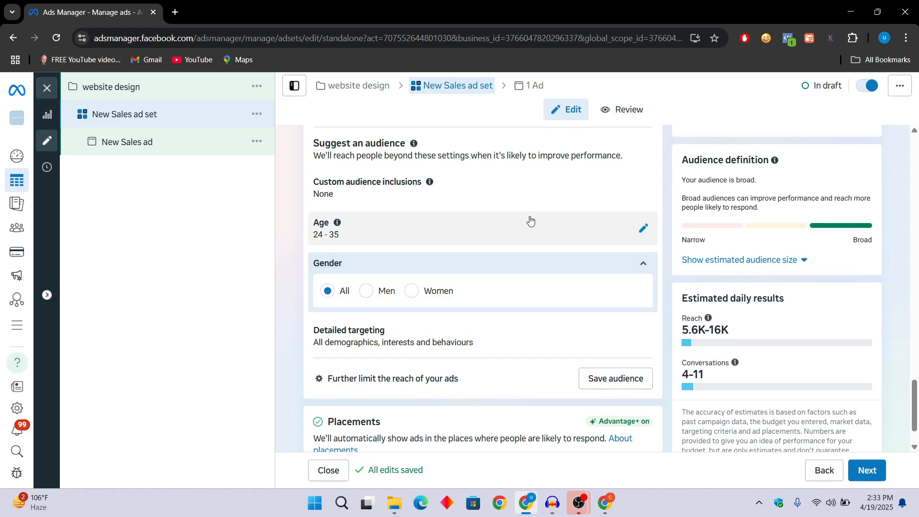
{"action": "scroll", "coordinate": [435, 234], "scroll_direction": "down", "scroll_amount": 1}
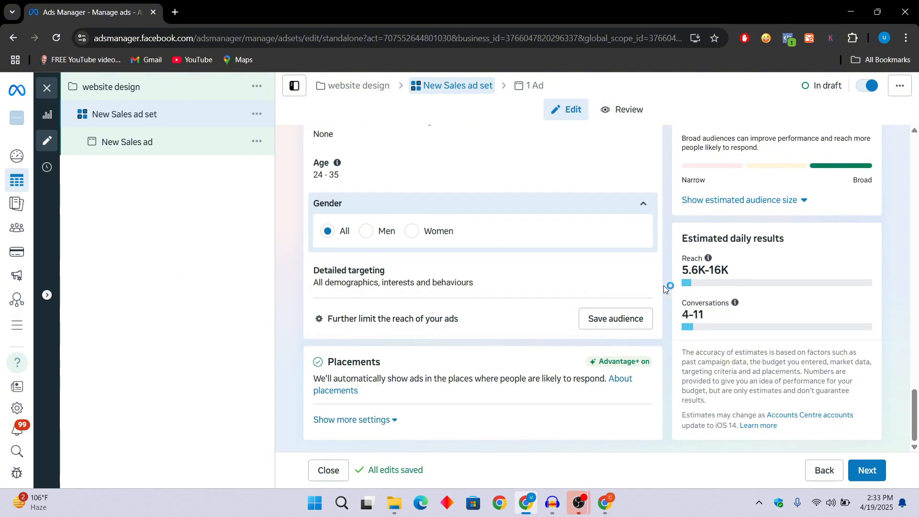
{"action": "left_click", "coordinate": [642, 276]}
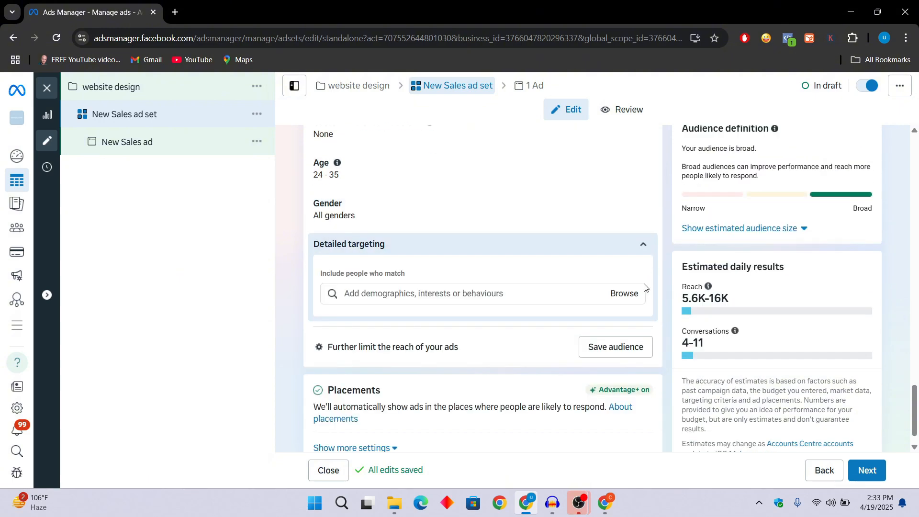
{"action": "left_click", "coordinate": [549, 296]}
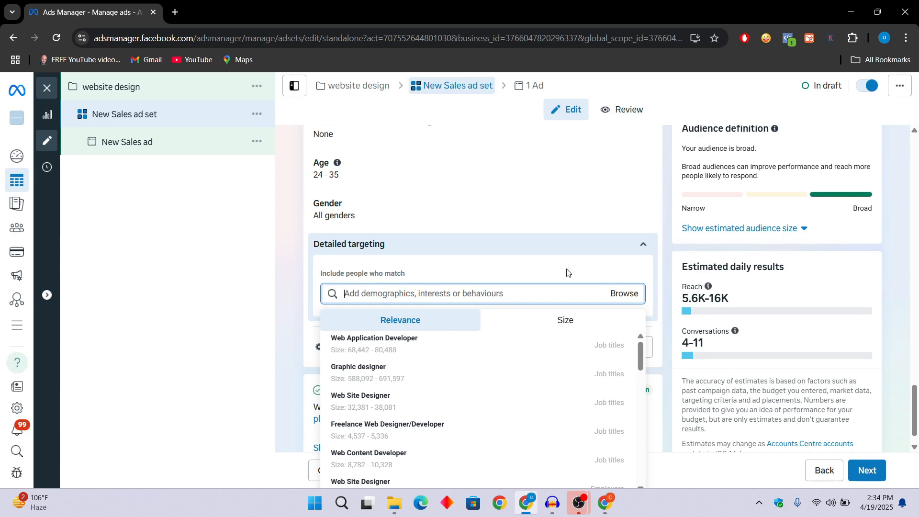
{"action": "mouse_move", "coordinate": [387, 353]}
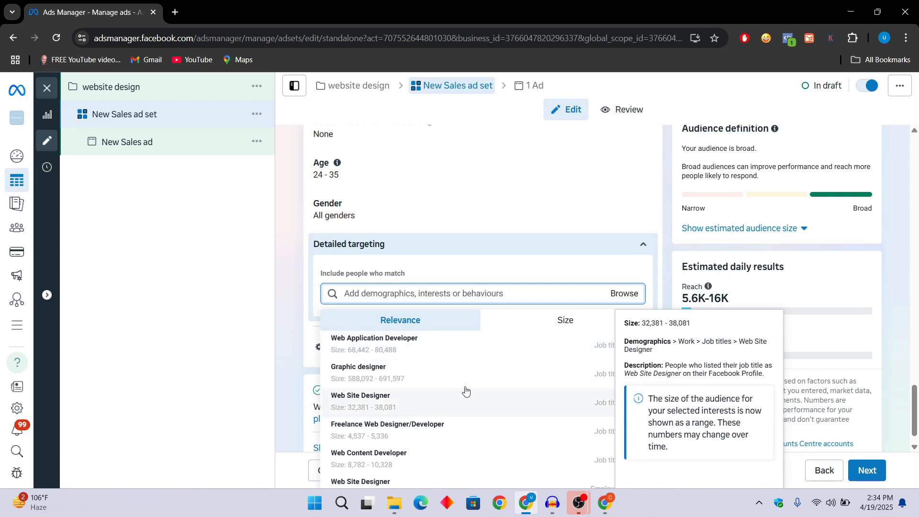
{"action": "left_click", "coordinate": [423, 345]}
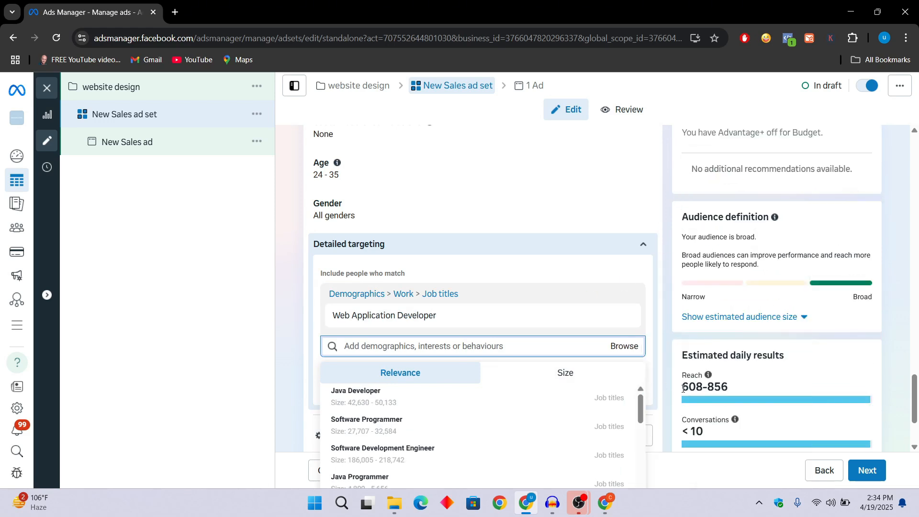
- Check the estimated daily results, then remove the Web Application Developer job title from detailed targeting
{"action": "left_click_drag", "start_coordinate": [682, 388], "coordinate": [695, 368]}
{"action": "scroll", "coordinate": [749, 370], "scroll_direction": "down", "scroll_amount": 1}
{"action": "mouse_move", "coordinate": [498, 257]}
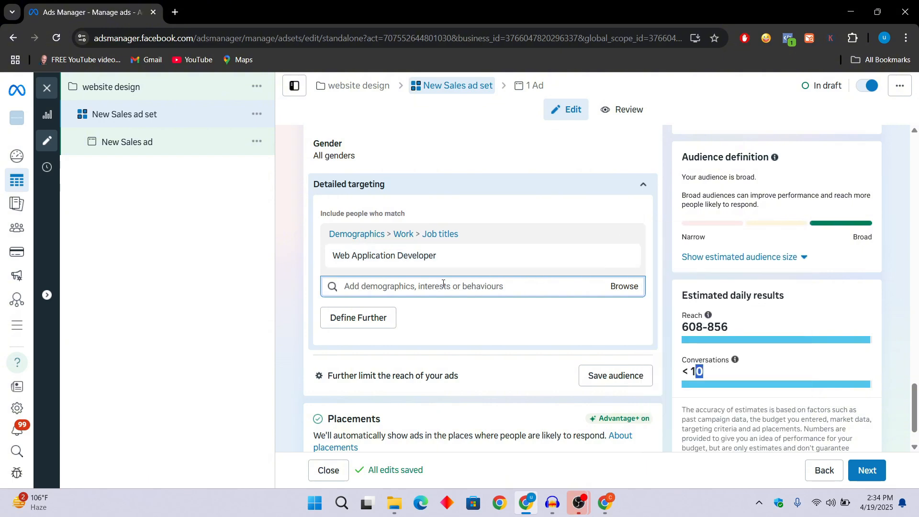
{"action": "left_click_drag", "start_coordinate": [461, 234], "coordinate": [422, 234]}
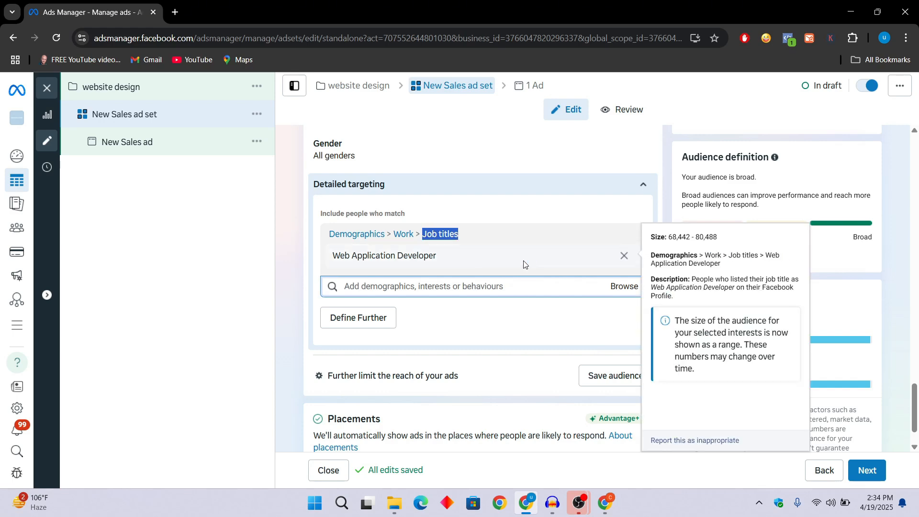
{"action": "left_click", "coordinate": [624, 256]}
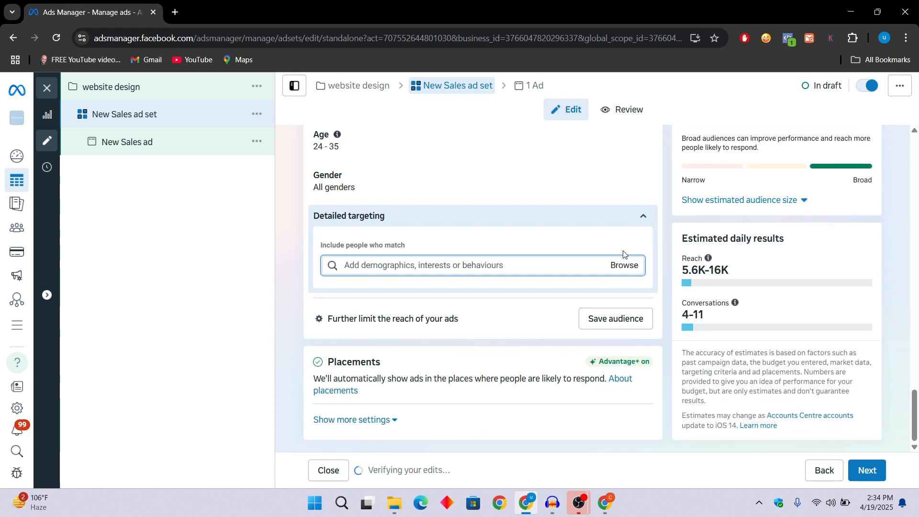
- Search detailed targeting for "freelancer" and include the Freelancer job title in the audience
{"action": "left_click", "coordinate": [570, 261]}
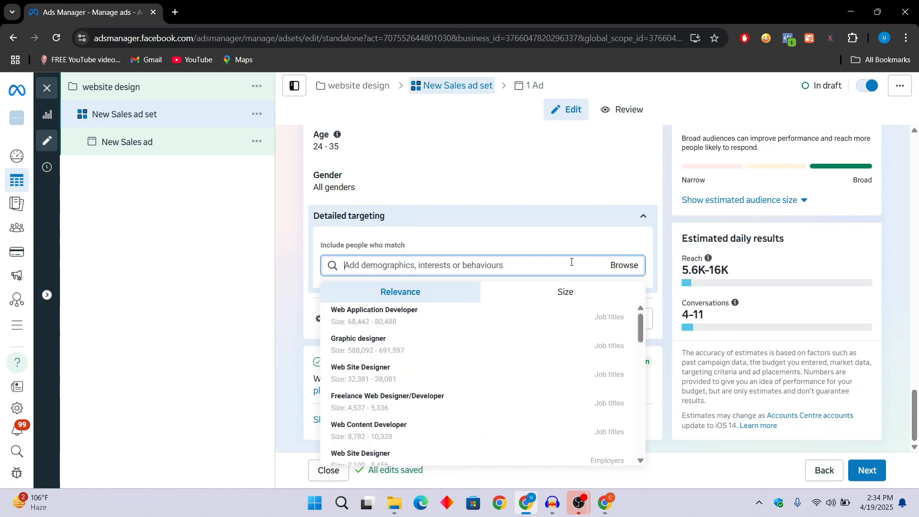
{"action": "type", "text": "free"}
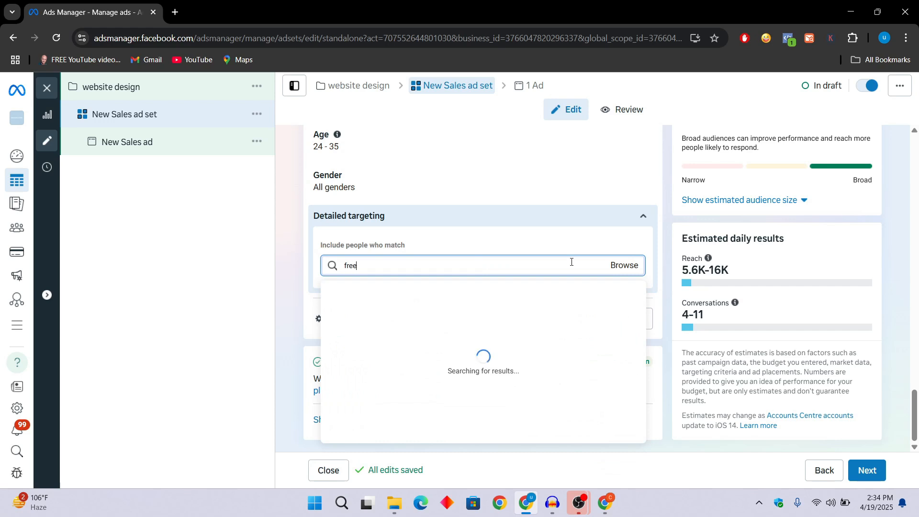
{"action": "type", "text": "lancer"}
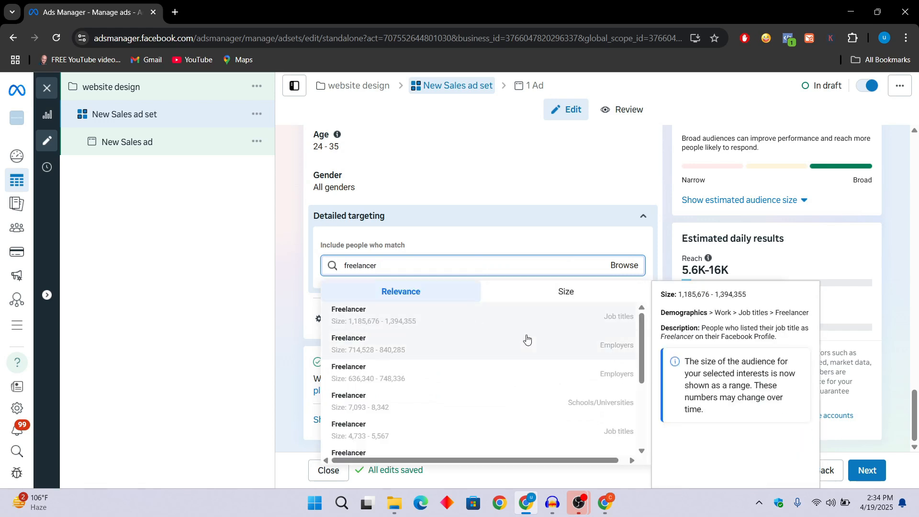
{"action": "mouse_move", "coordinate": [595, 320]}
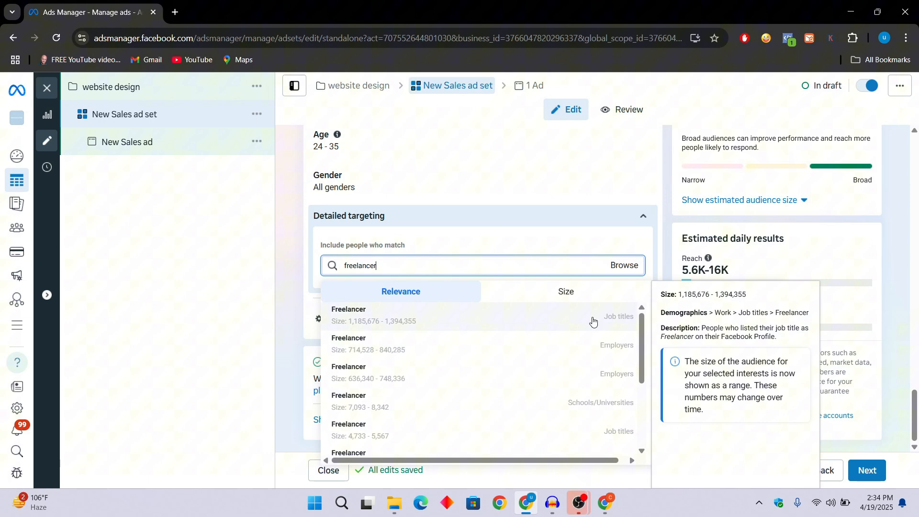
{"action": "left_click", "coordinate": [623, 316]}
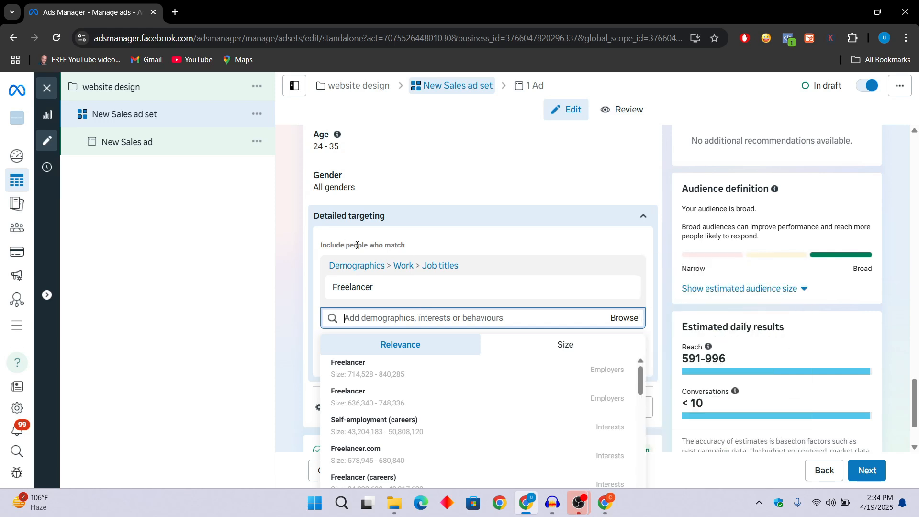
{"action": "left_click", "coordinate": [306, 234]}
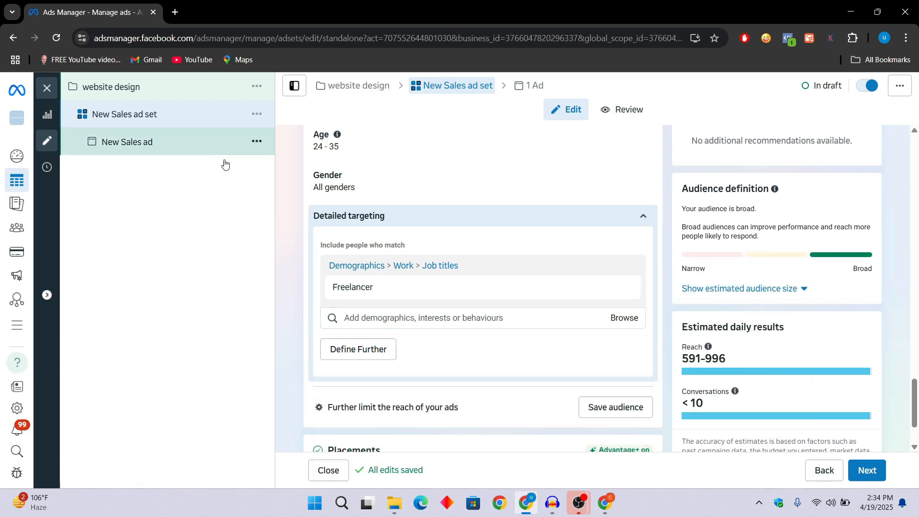
- Limit the ad set's placement platforms to Facebook and Instagram, excluding Audience Network and Messenger, and continue to the ad
{"action": "scroll", "coordinate": [456, 269], "scroll_direction": "down", "scroll_amount": 2}
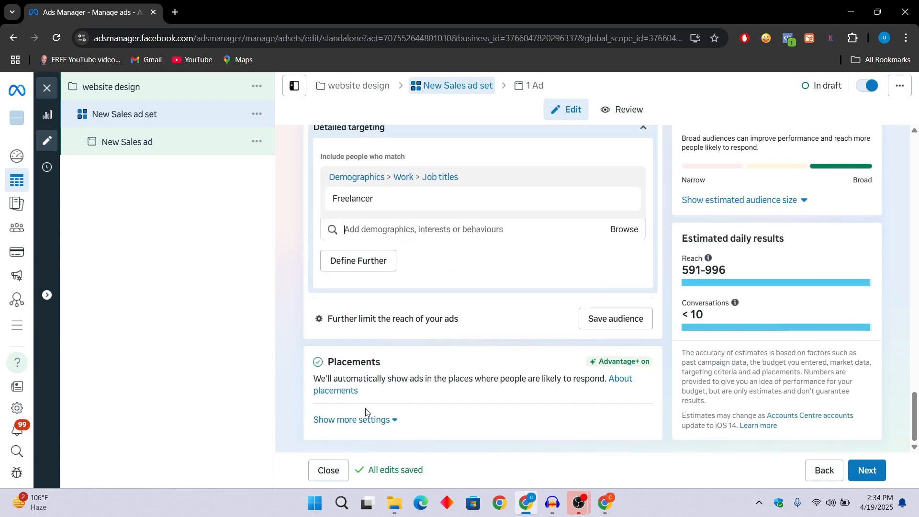
{"action": "left_click", "coordinate": [353, 420]}
{"action": "scroll", "coordinate": [431, 383], "scroll_direction": "down", "scroll_amount": 4}
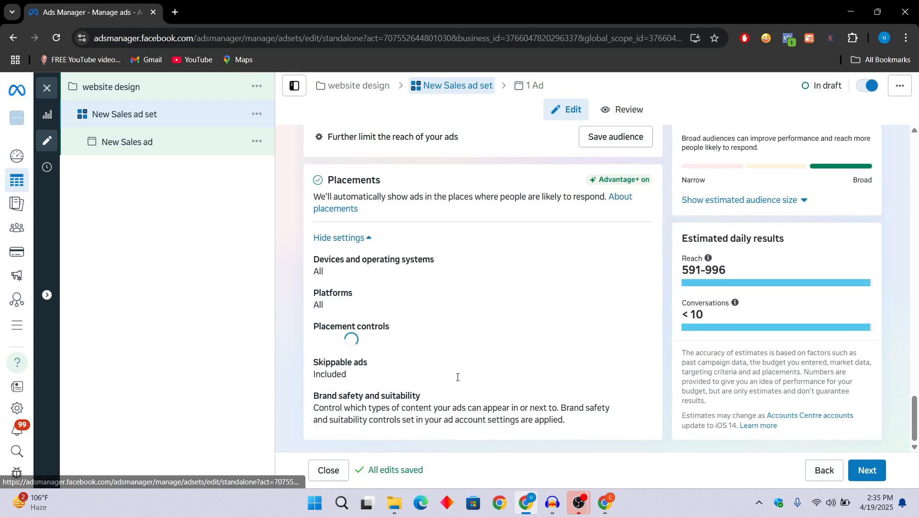
{"action": "left_click", "coordinate": [643, 300]}
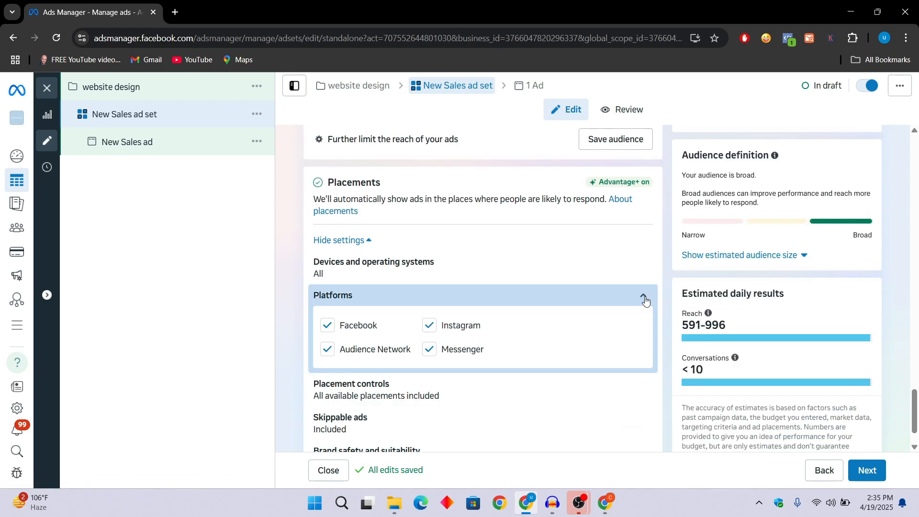
{"action": "left_click", "coordinate": [328, 349]}
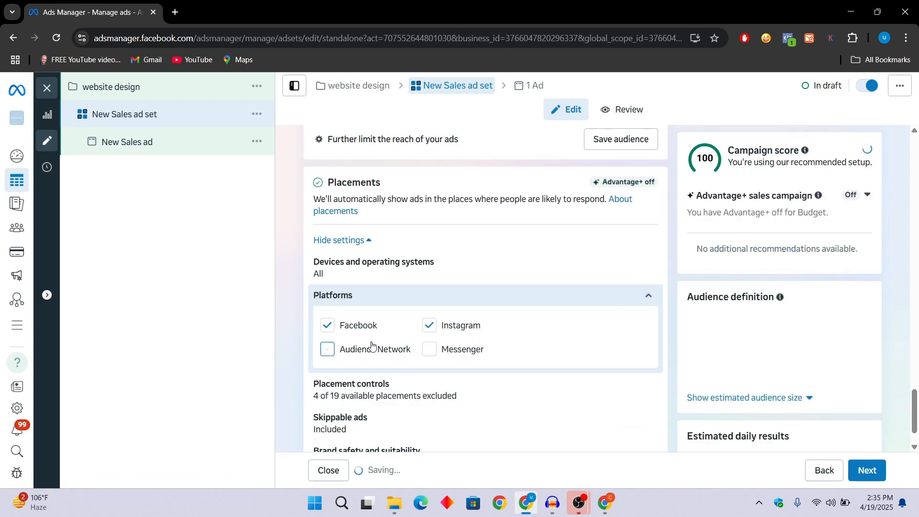
{"action": "left_click", "coordinate": [874, 471]}
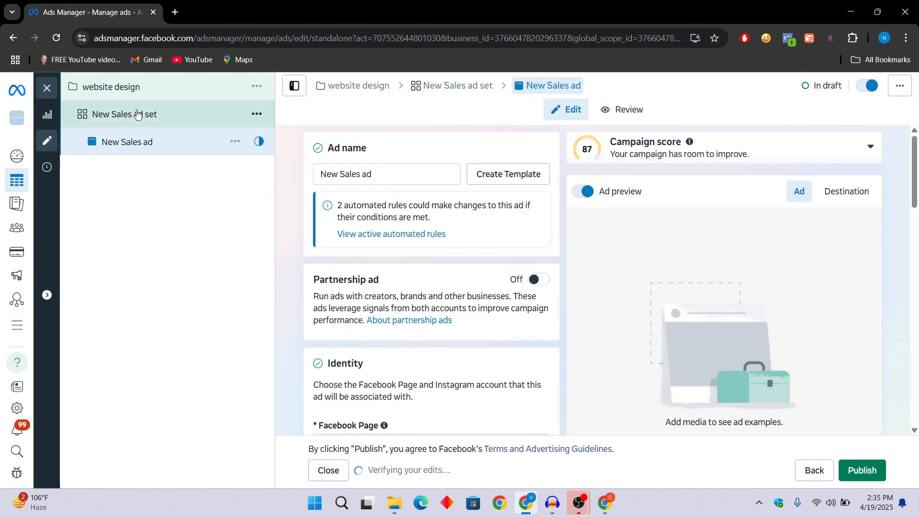
- Return to the ad set and rename it "freelancers"
{"action": "left_click", "coordinate": [139, 113]}
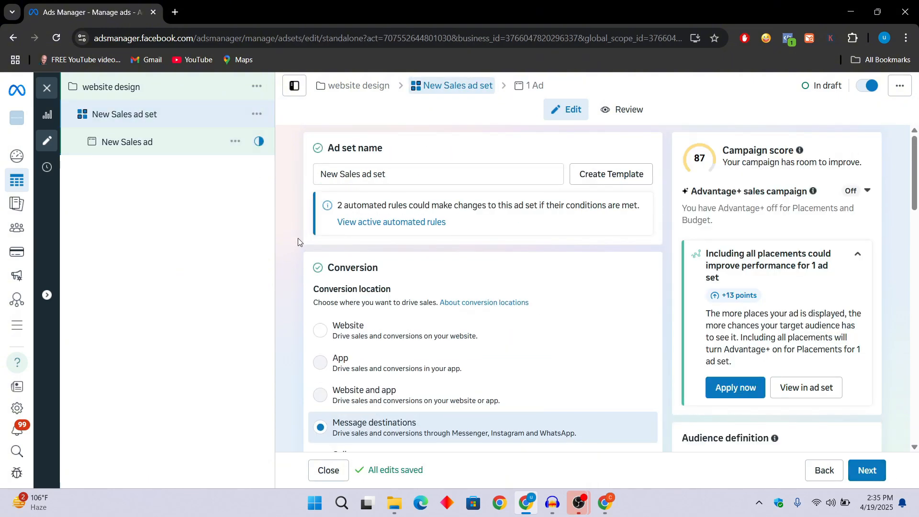
{"action": "triple_click", "coordinate": [400, 170]}
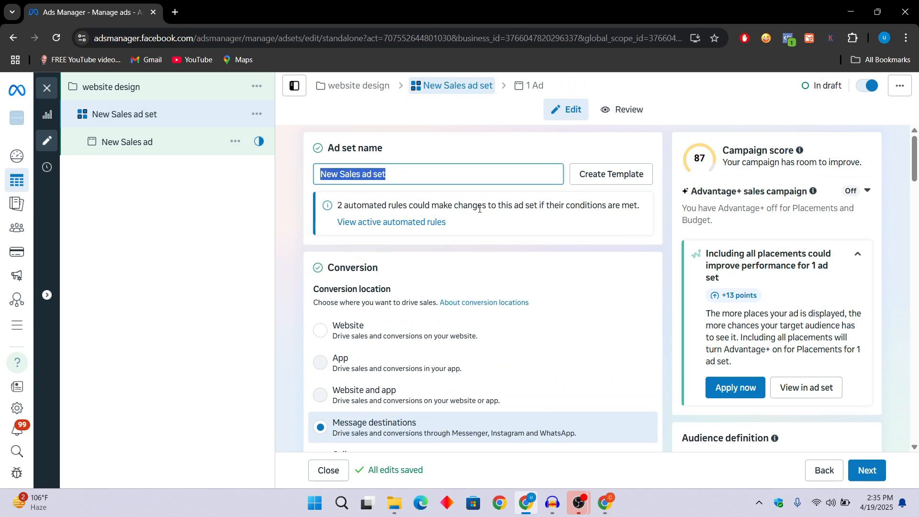
{"action": "type", "text": "freelancers"}
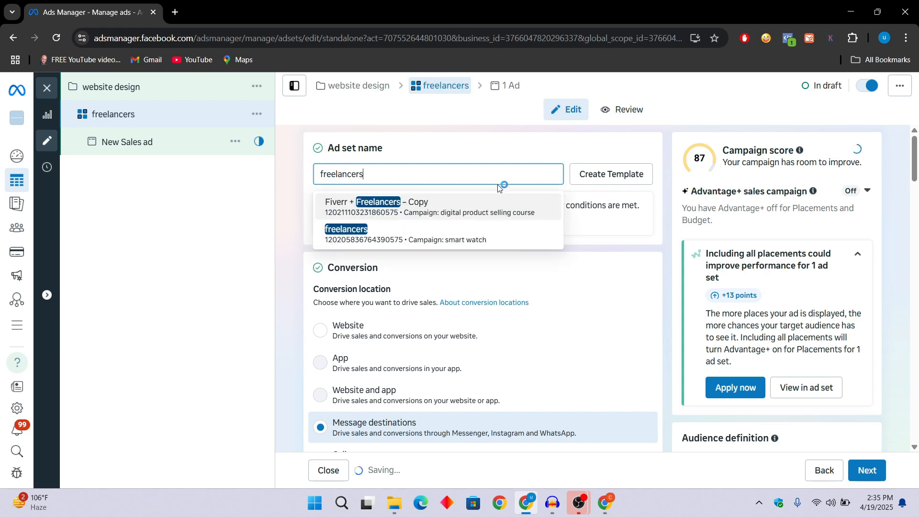
{"action": "left_click", "coordinate": [493, 141]}
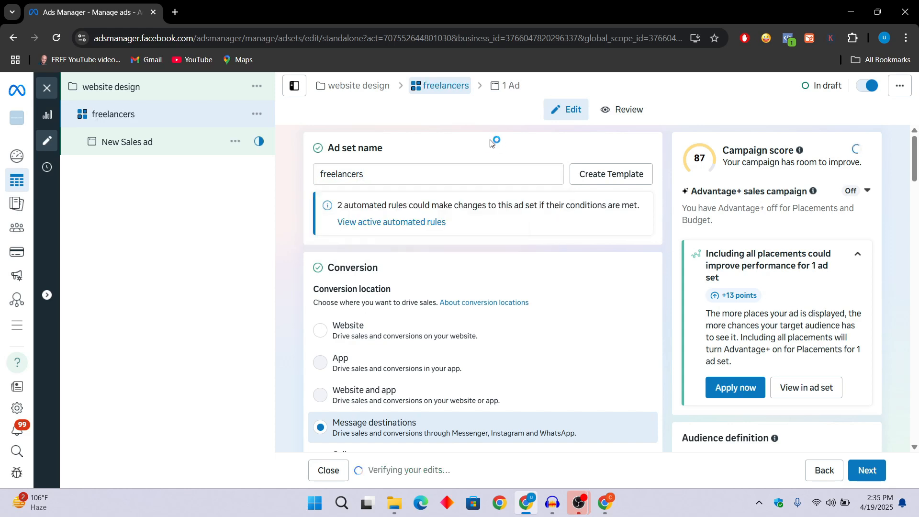
- Continue from the freelancers ad set to its ad and rename the ad "adset 11"
{"action": "left_click_drag", "start_coordinate": [375, 174], "coordinate": [330, 174]}
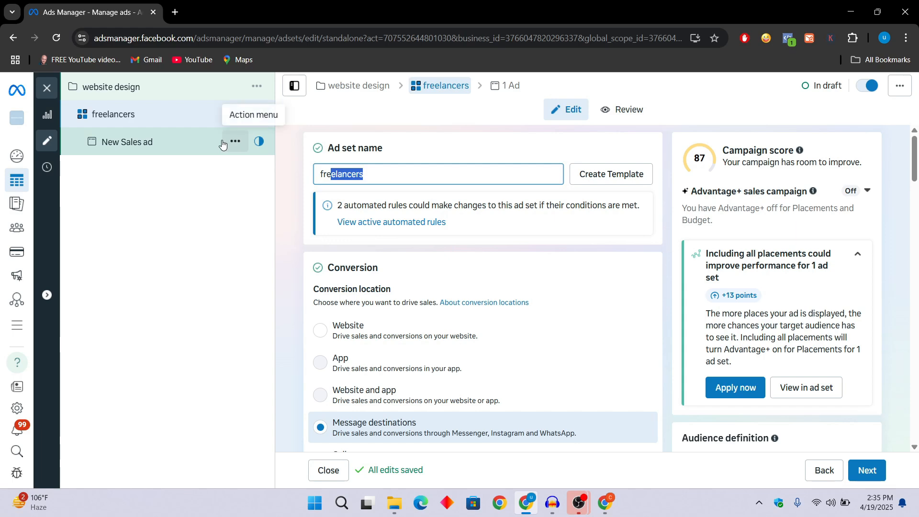
{"action": "scroll", "coordinate": [421, 265], "scroll_direction": "down", "scroll_amount": 5}
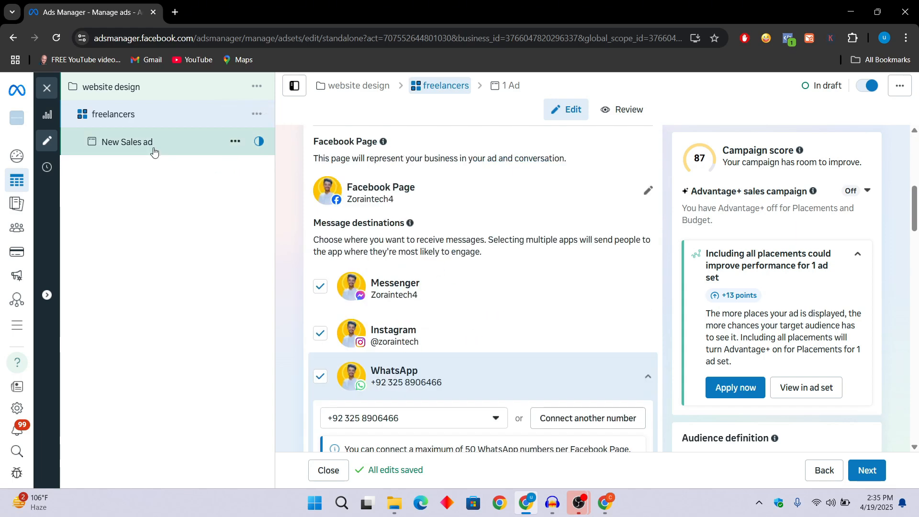
{"action": "left_click", "coordinate": [850, 470]}
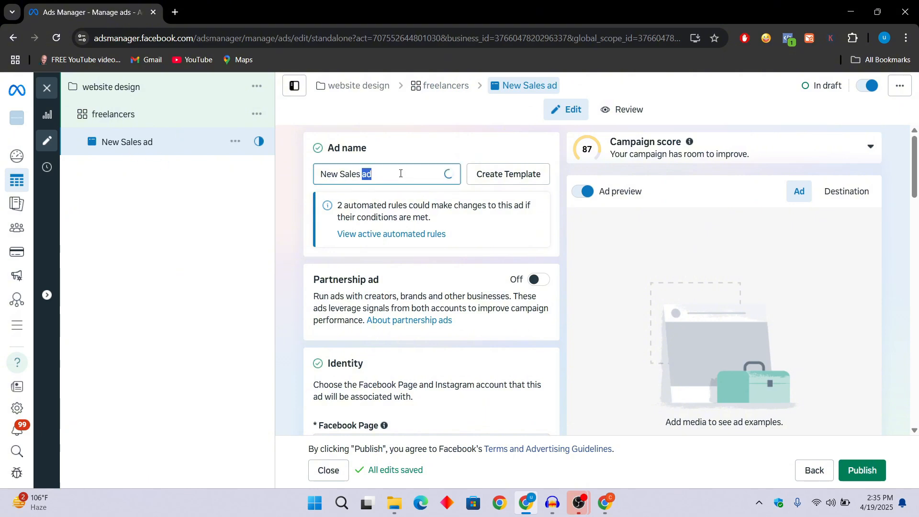
{"action": "triple_click", "coordinate": [401, 174]}
{"action": "type", "text": "adset 11"}
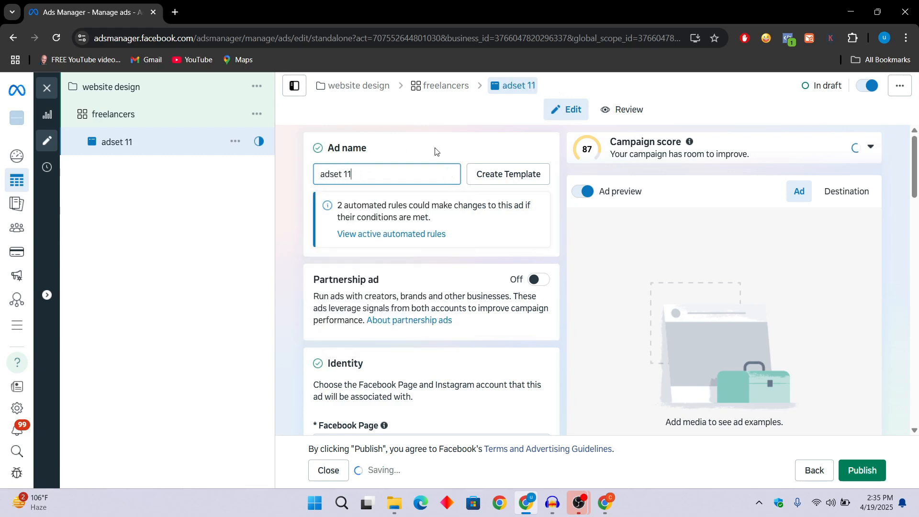
- Set up an image creative for the ad by uploading the website creation service image, and accept its crop
{"action": "scroll", "coordinate": [476, 160], "scroll_direction": "down", "scroll_amount": 4}
{"action": "scroll", "coordinate": [490, 191], "scroll_direction": "down", "scroll_amount": 2}
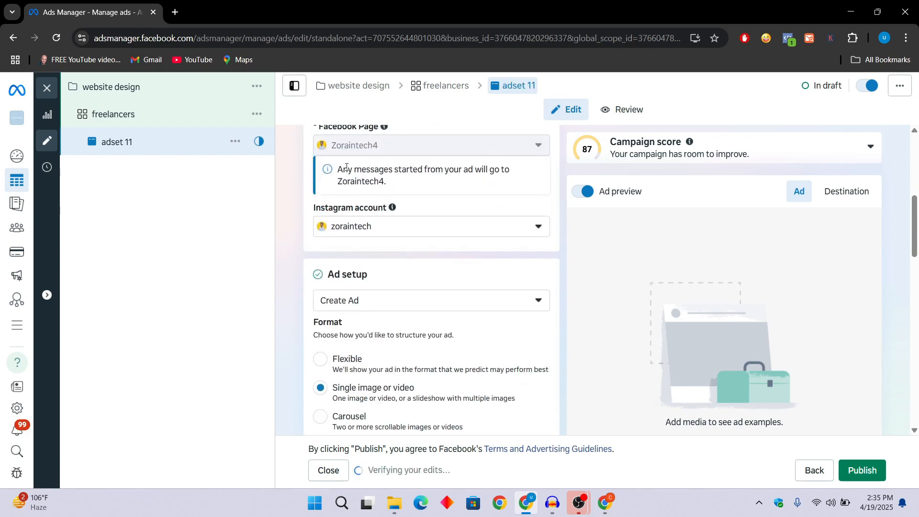
{"action": "mouse_move", "coordinate": [354, 152]}
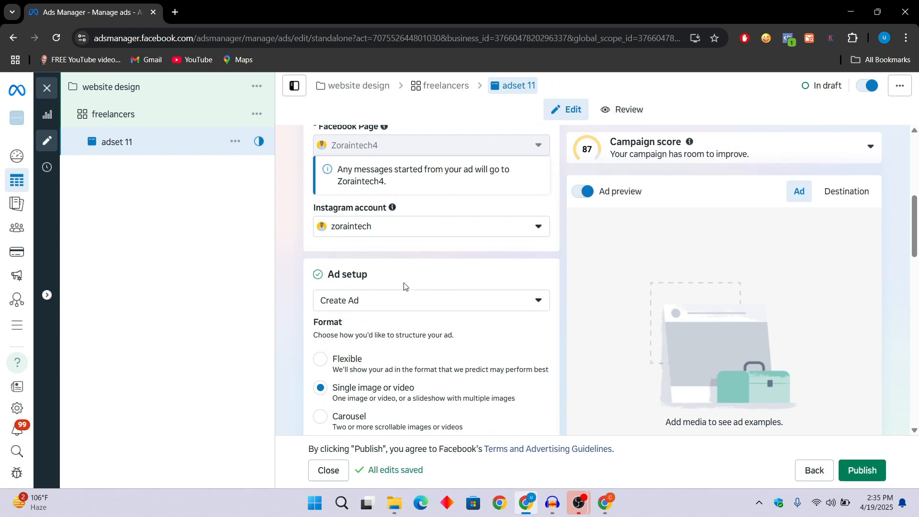
{"action": "scroll", "coordinate": [403, 286], "scroll_direction": "down", "scroll_amount": 2}
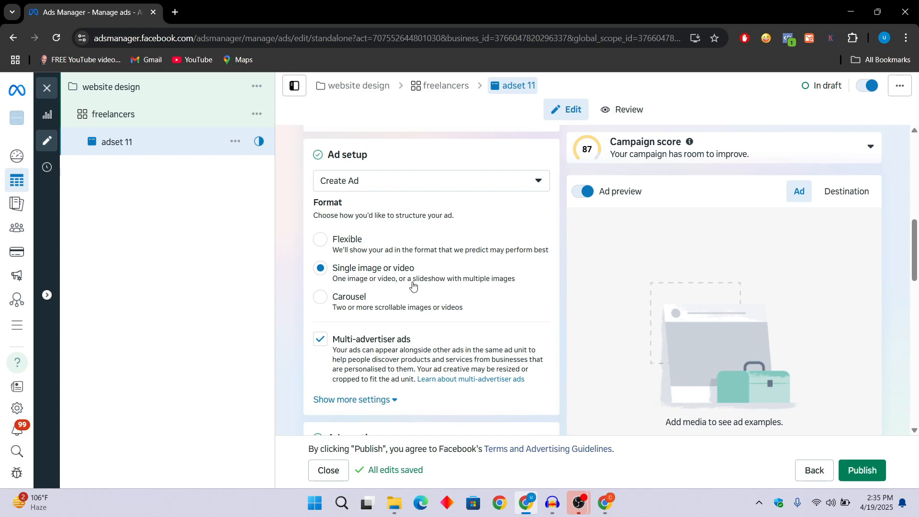
{"action": "scroll", "coordinate": [399, 263], "scroll_direction": "down", "scroll_amount": 5}
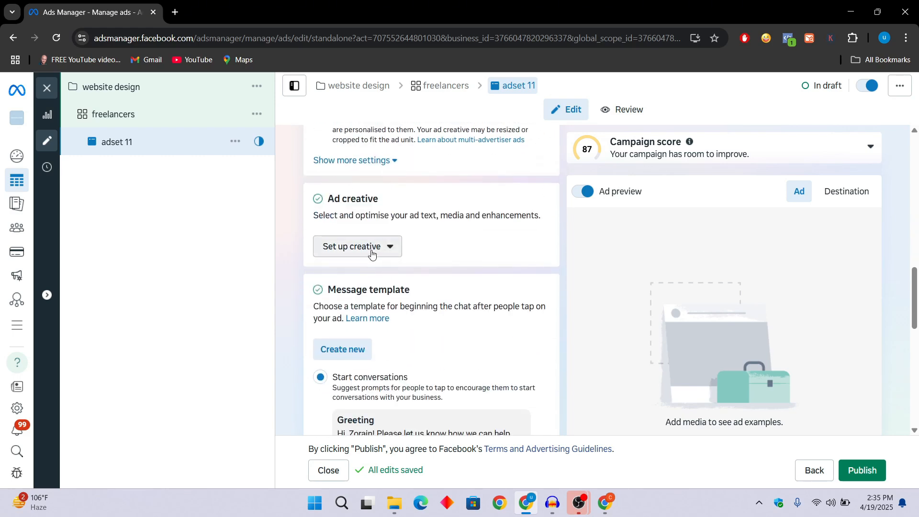
{"action": "left_click", "coordinate": [383, 246]}
{"action": "left_click", "coordinate": [342, 281]}
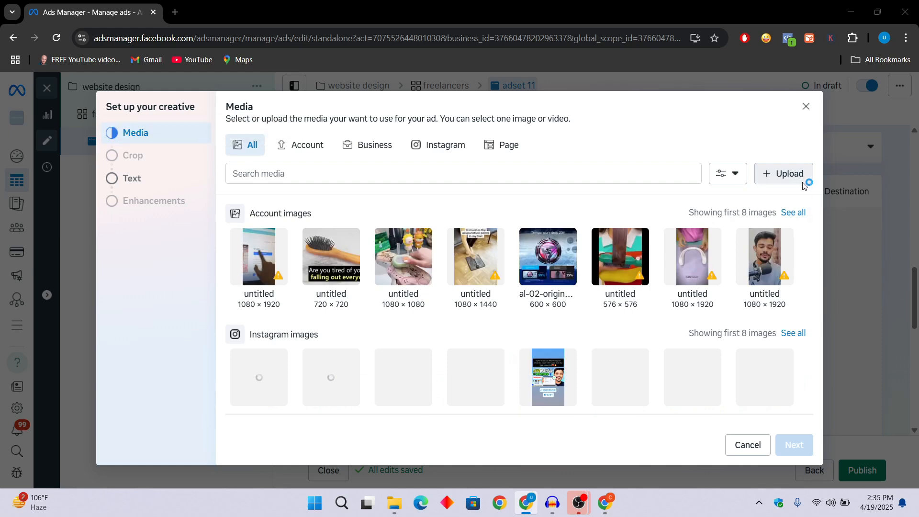
{"action": "left_click", "coordinate": [177, 158]}
{"action": "left_click", "coordinate": [359, 329]}
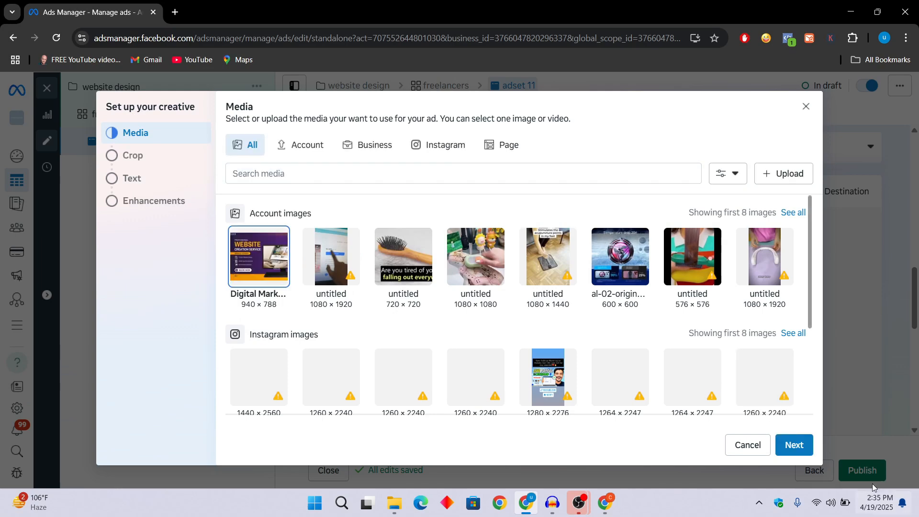
{"action": "left_click", "coordinate": [805, 445]}
{"action": "left_click", "coordinate": [808, 446]}
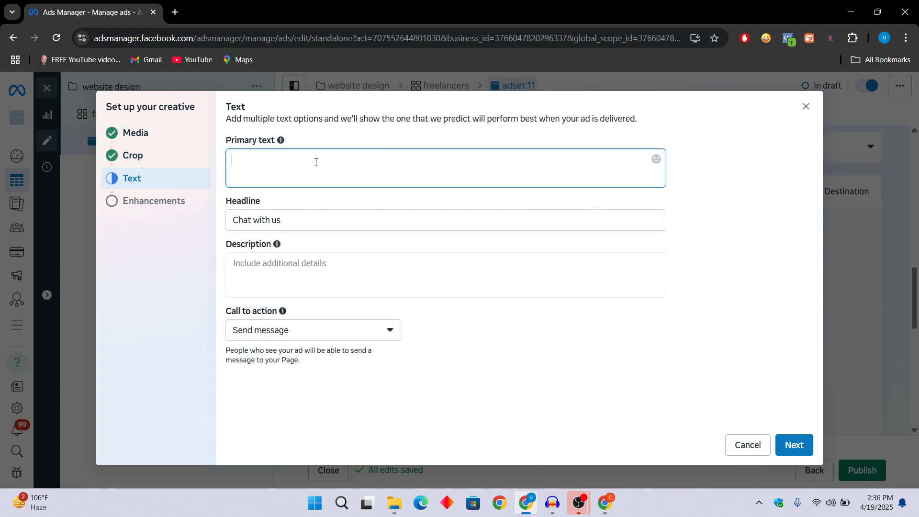
- Change the ad's call to action to Contact us
{"action": "triple_click", "coordinate": [292, 222]}
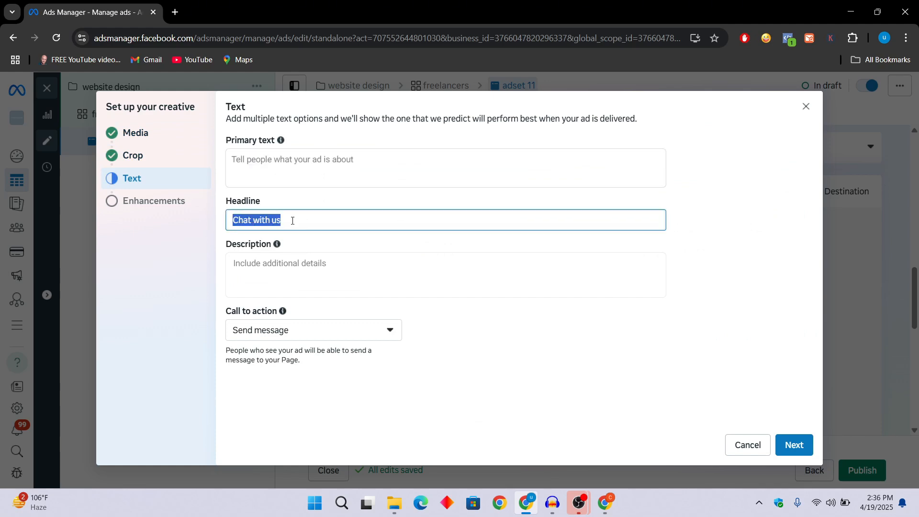
{"action": "left_click", "coordinate": [318, 176]}
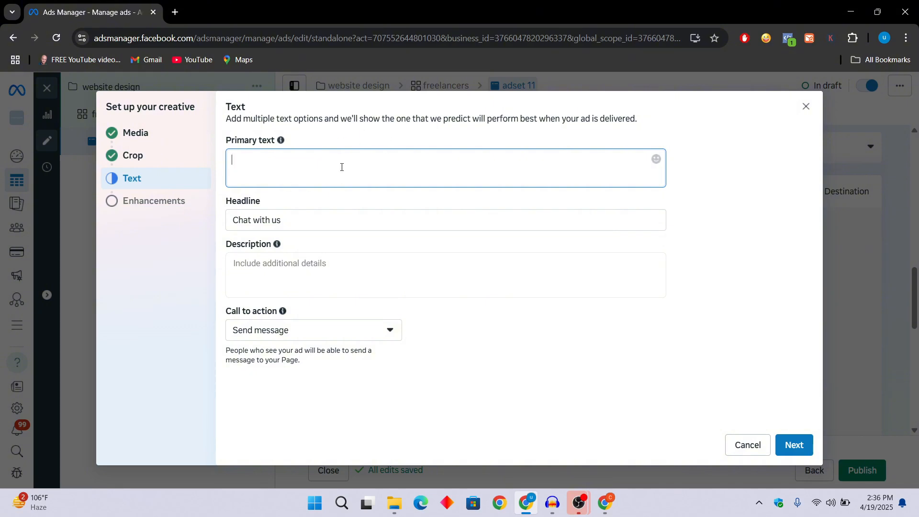
{"action": "left_click", "coordinate": [345, 339]}
{"action": "scroll", "coordinate": [316, 254], "scroll_direction": "down", "scroll_amount": 2}
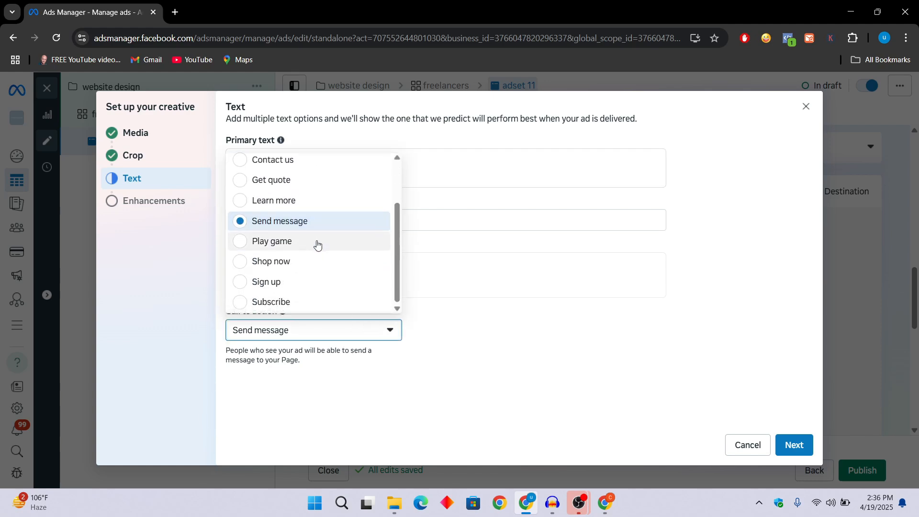
{"action": "left_click", "coordinate": [293, 262]}
{"action": "left_click", "coordinate": [317, 329]}
{"action": "scroll", "coordinate": [300, 271], "scroll_direction": "up", "scroll_amount": 2}
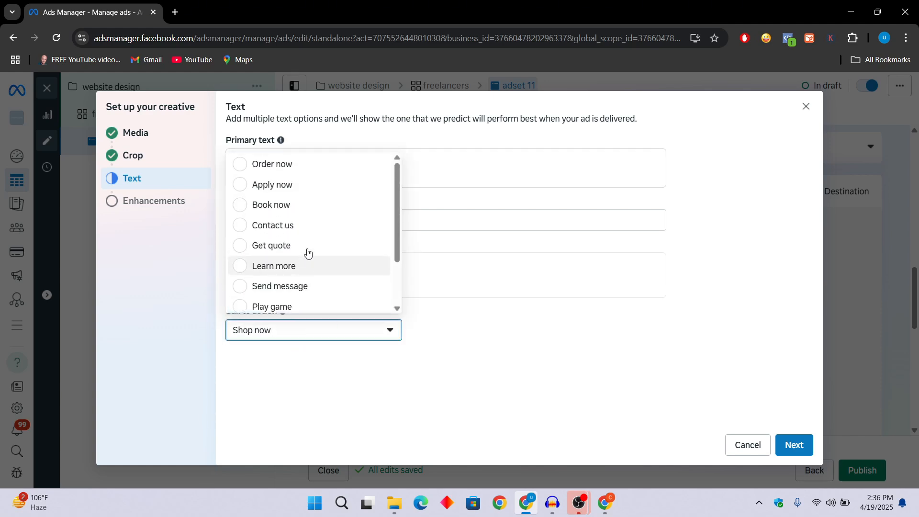
{"action": "left_click", "coordinate": [331, 227]}
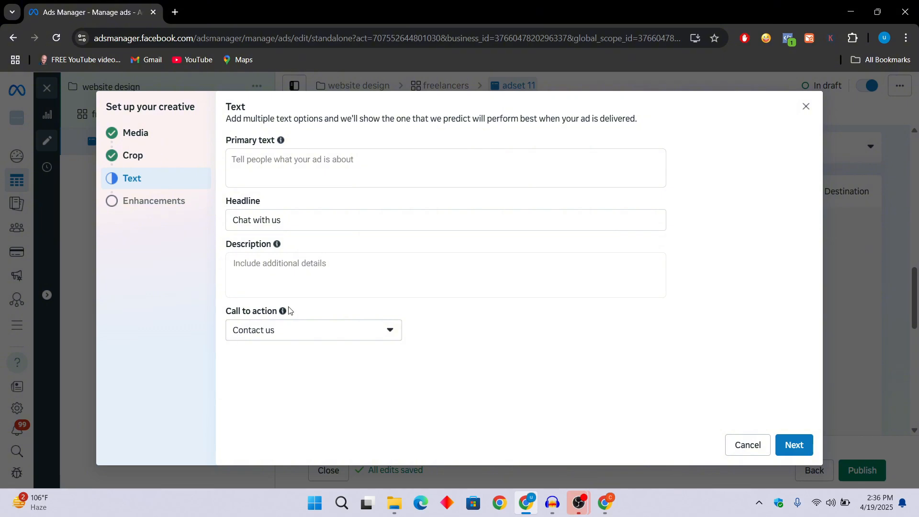
- Keep the default ad text and finish the creative setup without turning on image animation
{"action": "triple_click", "coordinate": [288, 220]}
{"action": "left_click", "coordinate": [326, 269]}
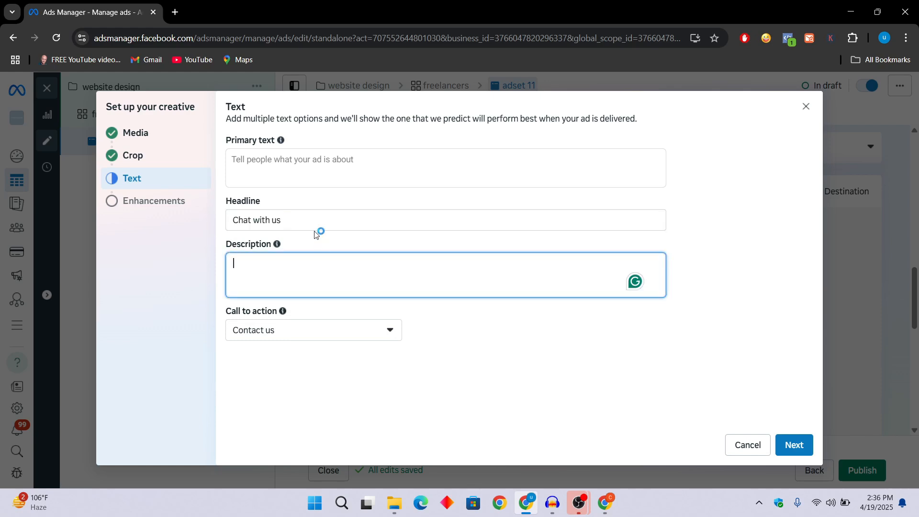
{"action": "left_click", "coordinate": [313, 165]}
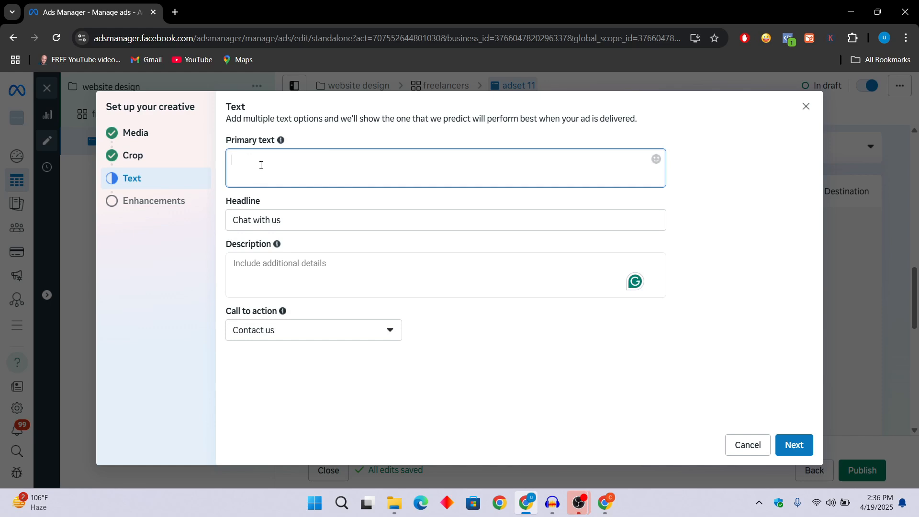
{"action": "left_click", "coordinate": [793, 444]}
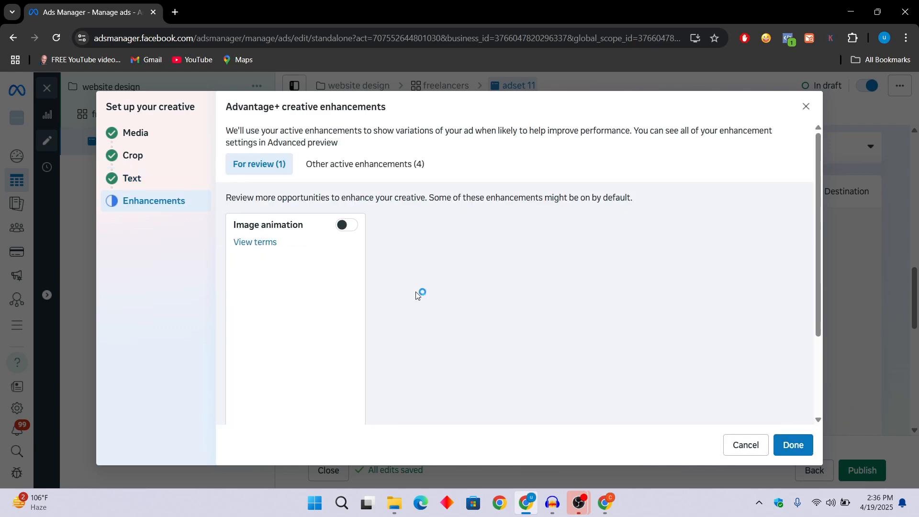
{"action": "scroll", "coordinate": [347, 249], "scroll_direction": "down", "scroll_amount": 1}
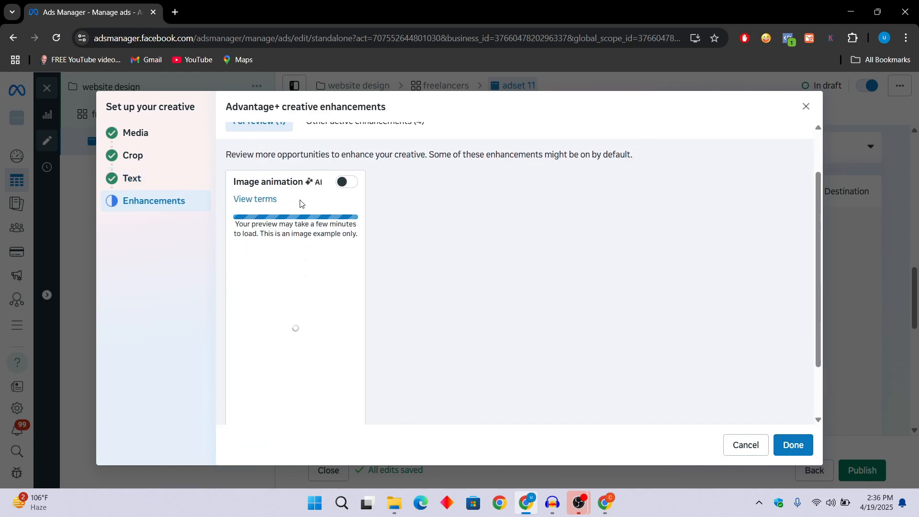
{"action": "mouse_move", "coordinate": [309, 201]}
{"action": "left_click", "coordinate": [792, 451]}
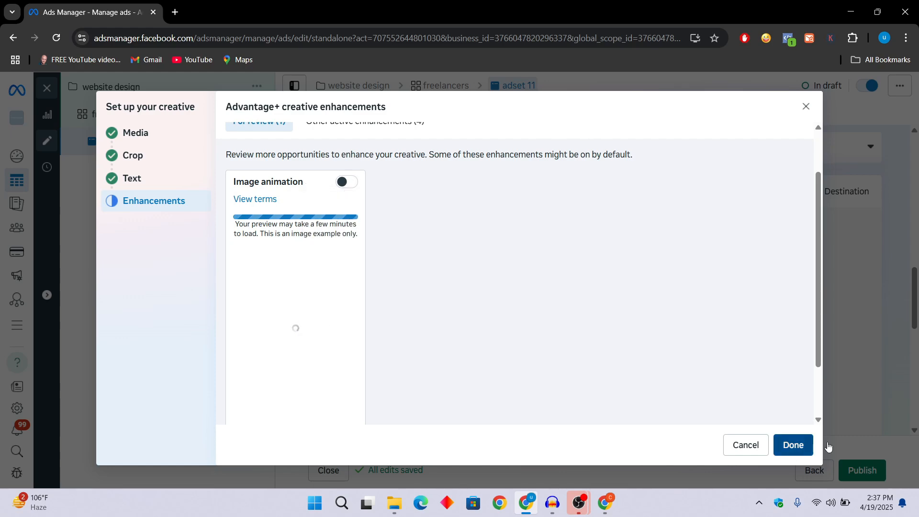
- Review the ad's text fields, feed previews, message template and tracking settings
{"action": "scroll", "coordinate": [459, 305], "scroll_direction": "down", "scroll_amount": 6}
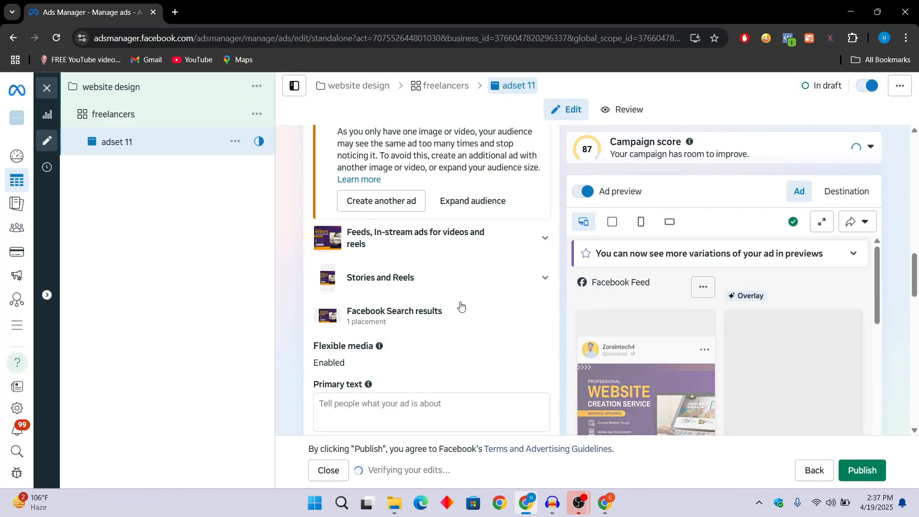
{"action": "scroll", "coordinate": [470, 273], "scroll_direction": "down", "scroll_amount": 3}
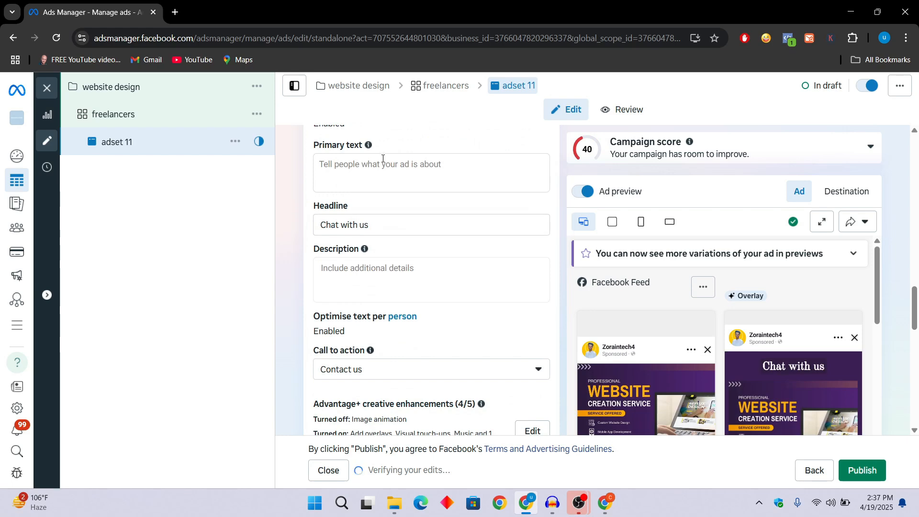
{"action": "scroll", "coordinate": [402, 283], "scroll_direction": "down", "scroll_amount": 6}
{"action": "scroll", "coordinate": [479, 215], "scroll_direction": "up", "scroll_amount": 7}
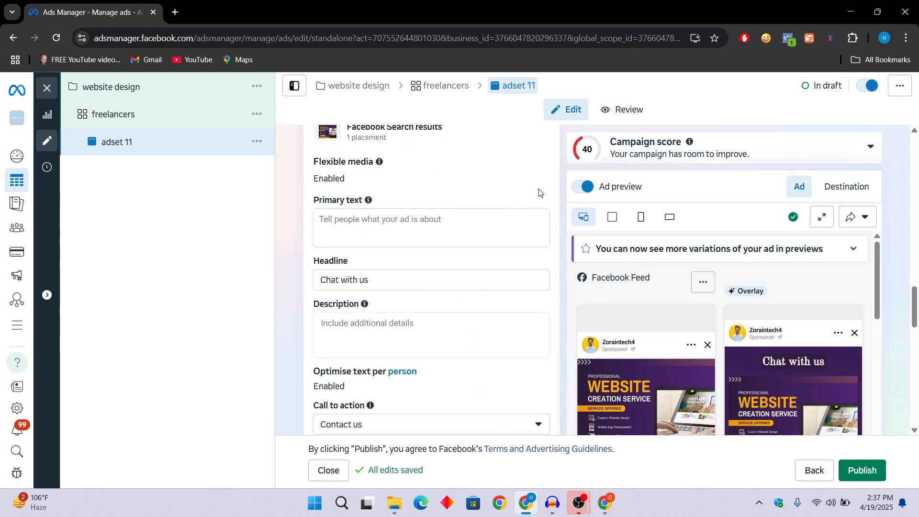
{"action": "left_click", "coordinate": [384, 231]}
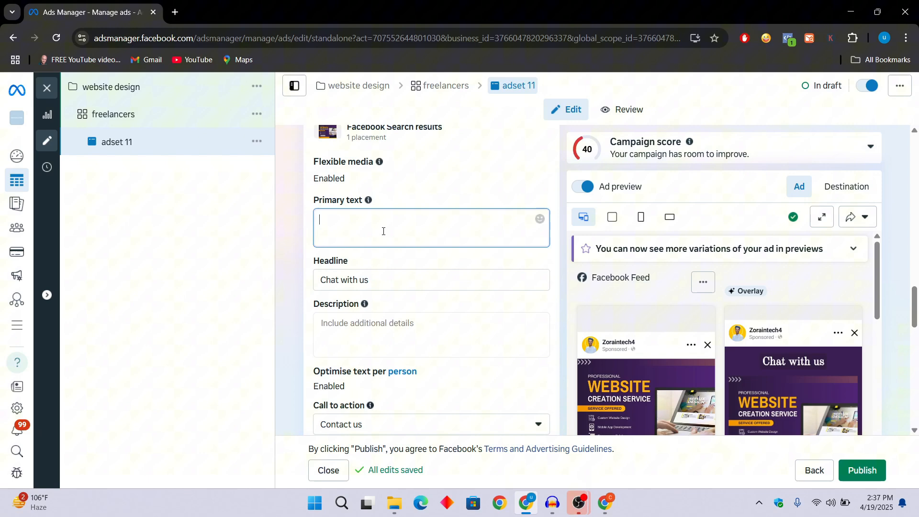
{"action": "left_click", "coordinate": [381, 283]}
{"action": "left_click", "coordinate": [390, 325]}
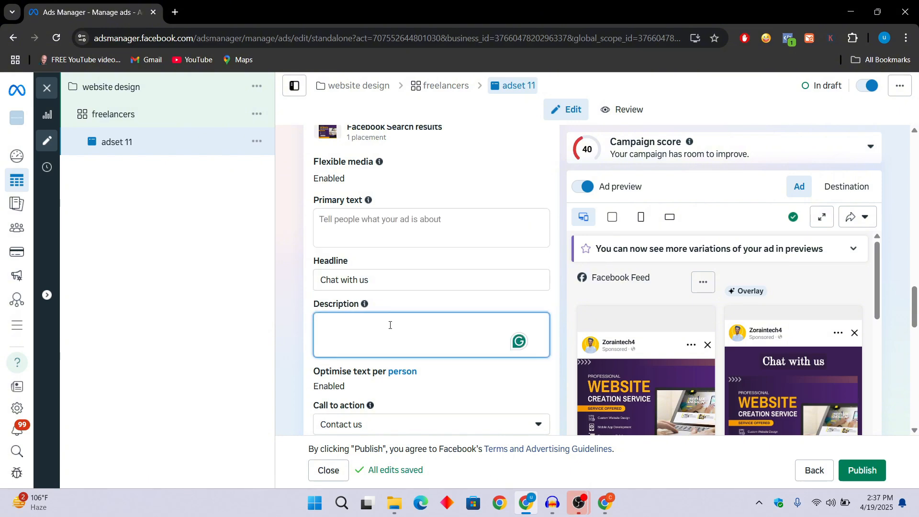
{"action": "scroll", "coordinate": [565, 255], "scroll_direction": "down", "scroll_amount": 4}
{"action": "scroll", "coordinate": [836, 282], "scroll_direction": "down", "scroll_amount": 4}
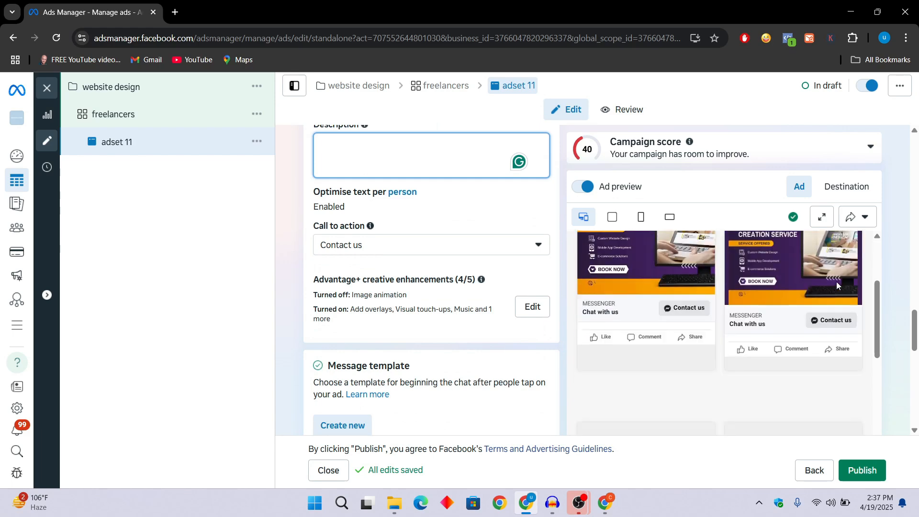
{"action": "scroll", "coordinate": [640, 288], "scroll_direction": "up", "scroll_amount": 2}
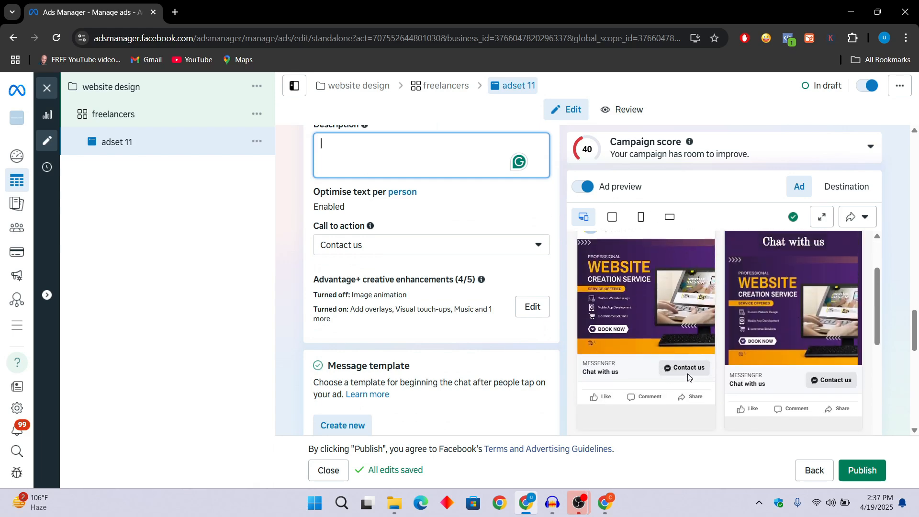
{"action": "scroll", "coordinate": [429, 335], "scroll_direction": "down", "scroll_amount": 8}
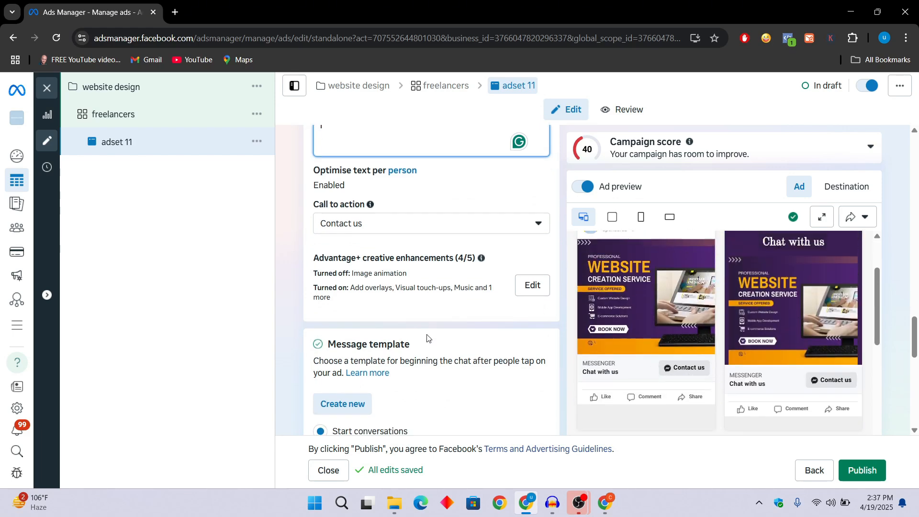
{"action": "scroll", "coordinate": [429, 187], "scroll_direction": "down", "scroll_amount": 4}
{"action": "scroll", "coordinate": [673, 371], "scroll_direction": "down", "scroll_amount": 4}
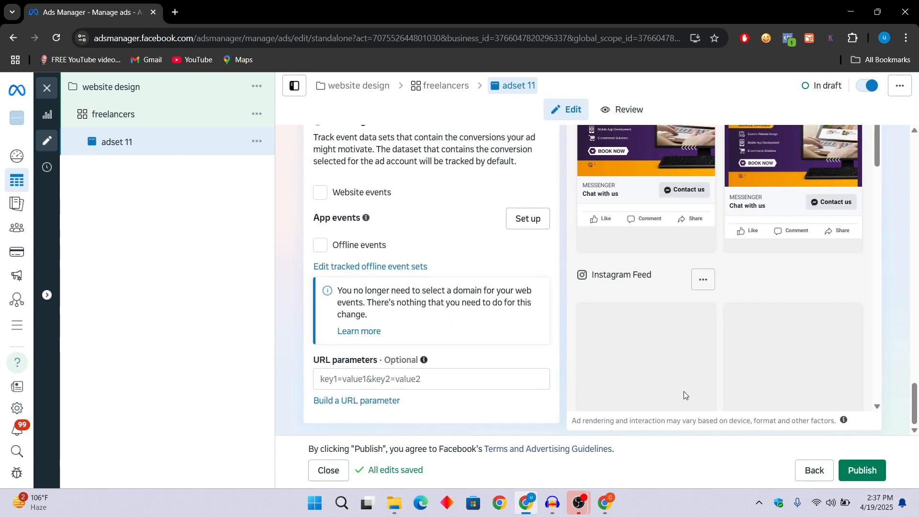
{"action": "scroll", "coordinate": [505, 273], "scroll_direction": "up", "scroll_amount": 3}
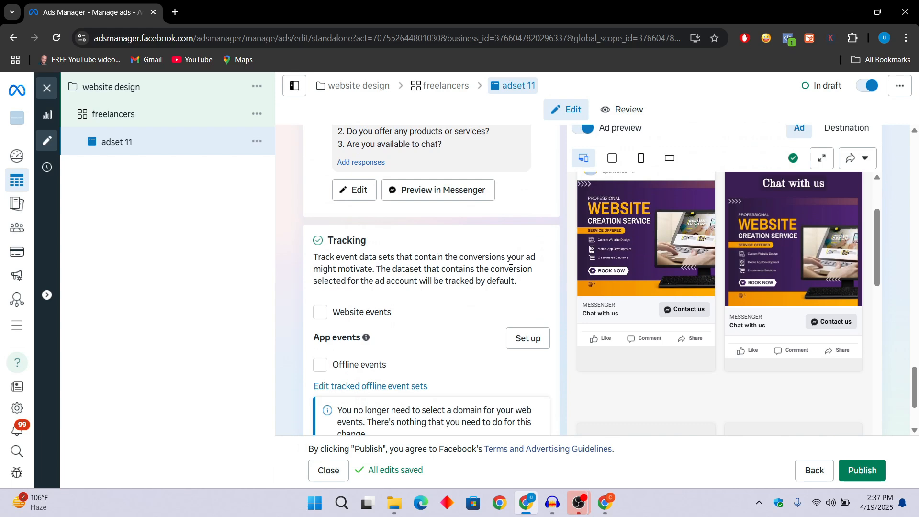
- Duplicate the freelancers ad set once within the existing website design campaign, keeping existing reactions, comments and shares on new ads
{"action": "left_click", "coordinate": [214, 115]}
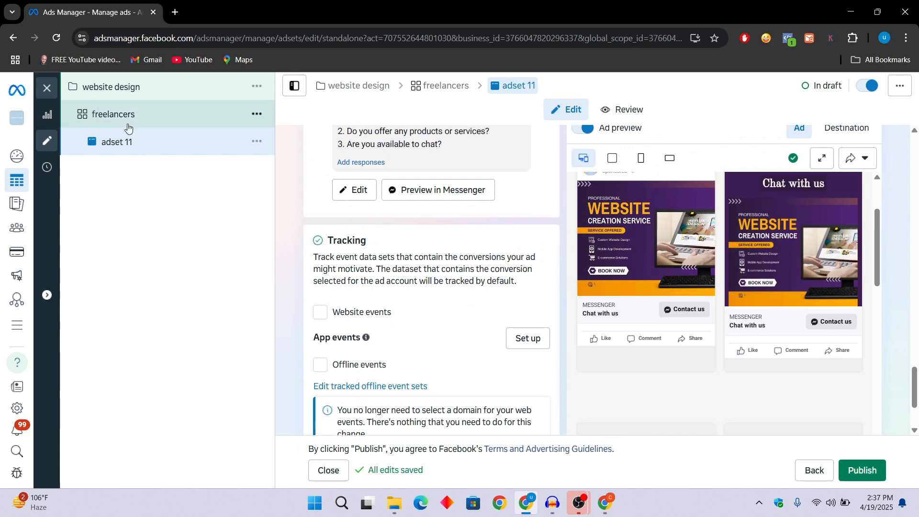
{"action": "left_click", "coordinate": [257, 114]}
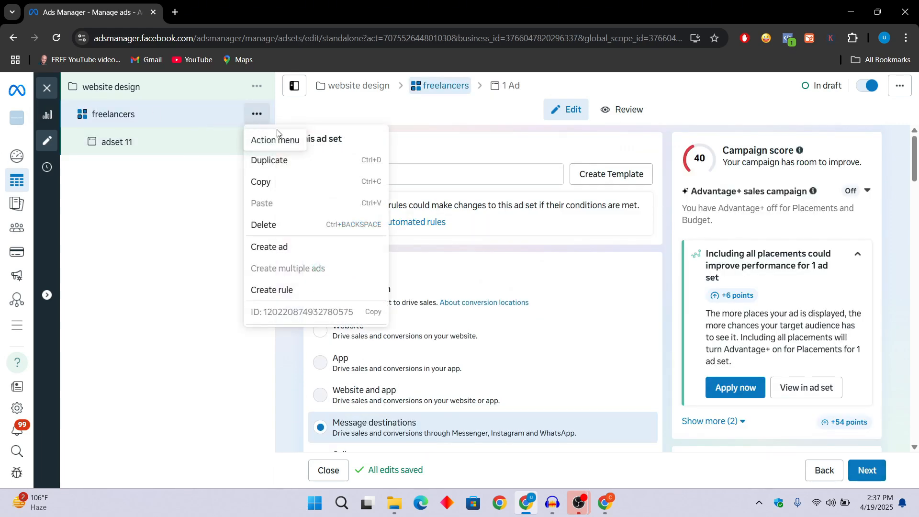
{"action": "left_click", "coordinate": [281, 169]}
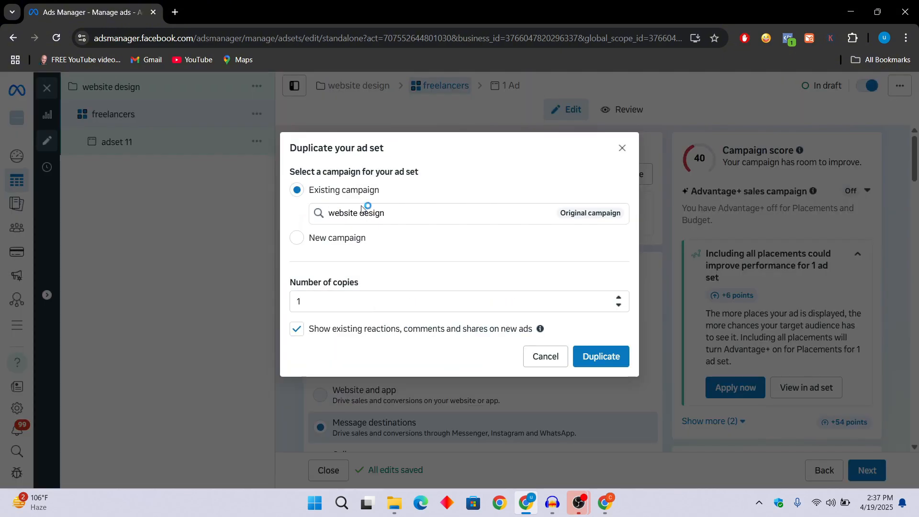
{"action": "left_click_drag", "start_coordinate": [316, 194], "coordinate": [379, 197]}
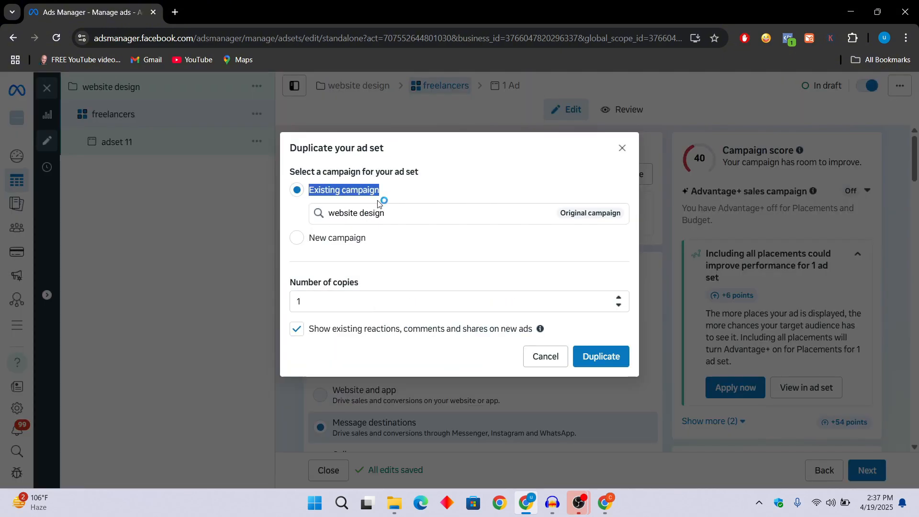
{"action": "left_click", "coordinate": [624, 360]}
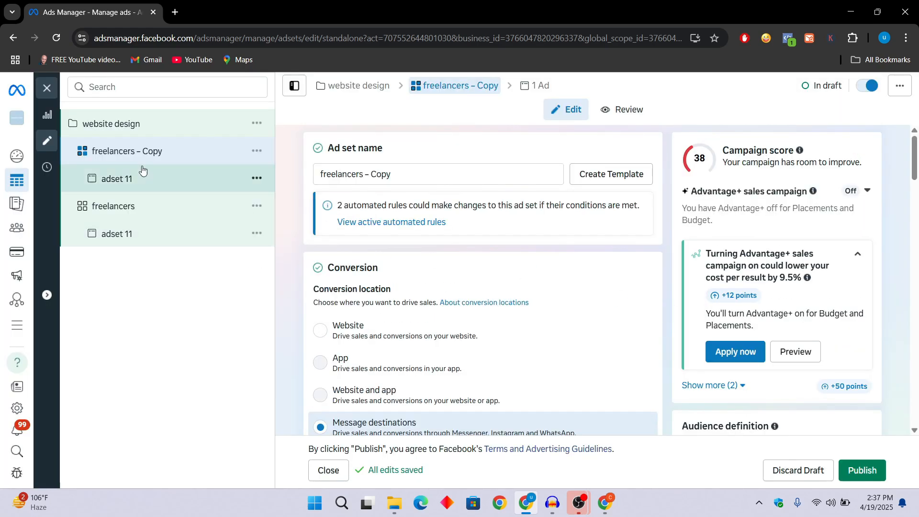
- Clear the copied ad set's name and remove the Freelancer job title from its detailed targeting
{"action": "triple_click", "coordinate": [411, 174]}
{"action": "key", "text": "BackSpace"}
{"action": "scroll", "coordinate": [478, 220], "scroll_direction": "down", "scroll_amount": 7}
{"action": "scroll", "coordinate": [481, 220], "scroll_direction": "down", "scroll_amount": 15}
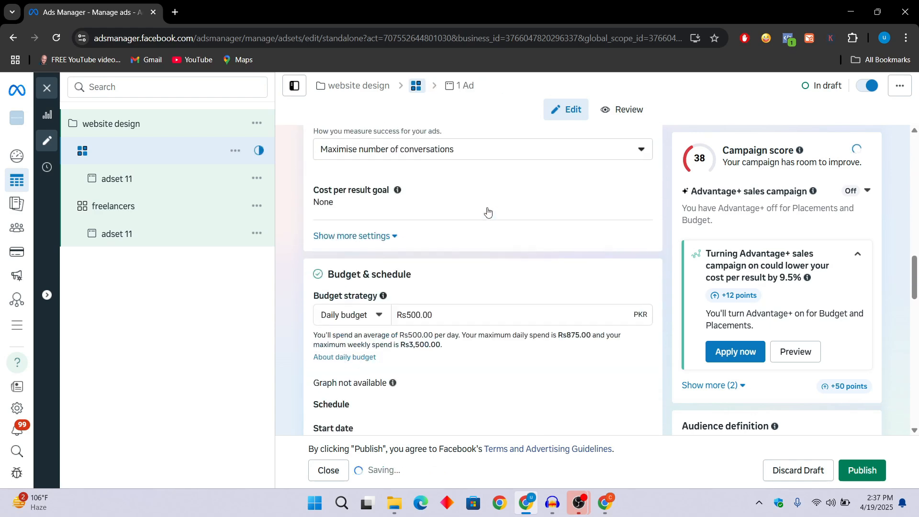
{"action": "scroll", "coordinate": [489, 206], "scroll_direction": "down", "scroll_amount": 5}
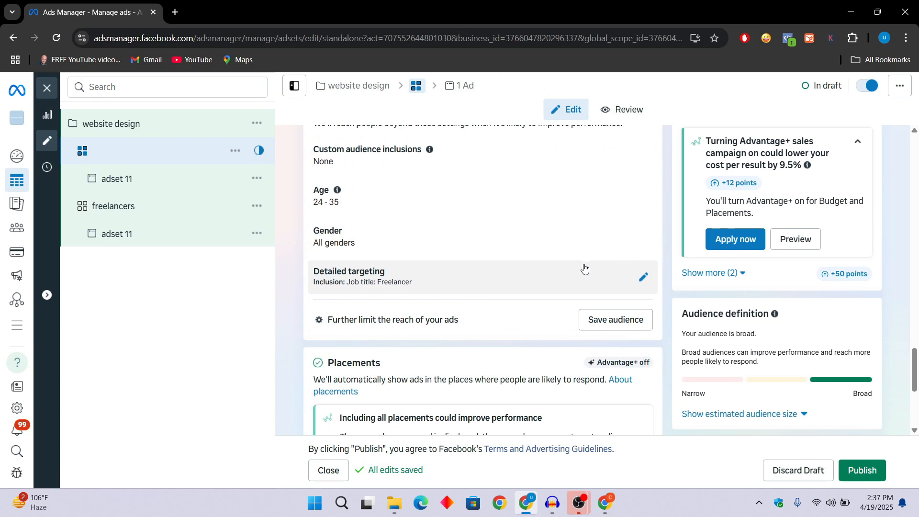
{"action": "left_click", "coordinate": [645, 279]}
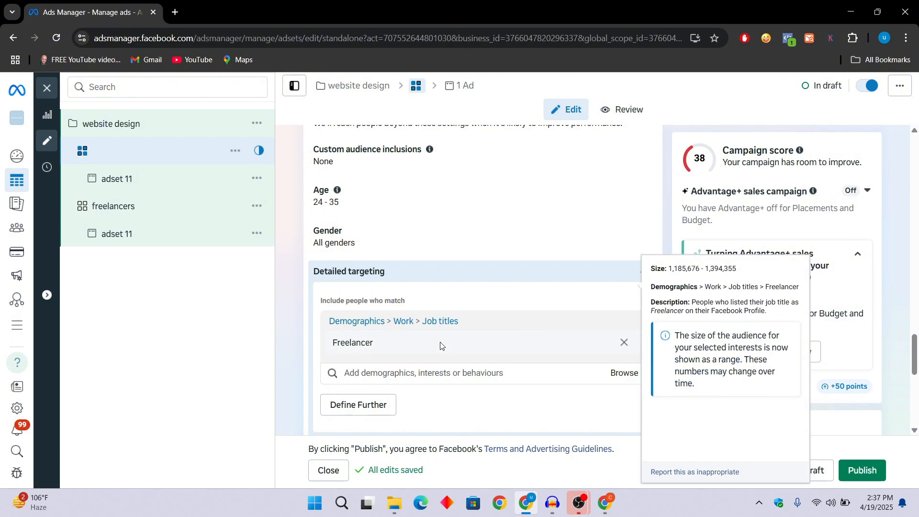
{"action": "left_click", "coordinate": [624, 342]}
- Search the detailed targeting for "ecommerce" and add the E-Commerce job title to the audience
{"action": "left_click", "coordinate": [496, 328]}
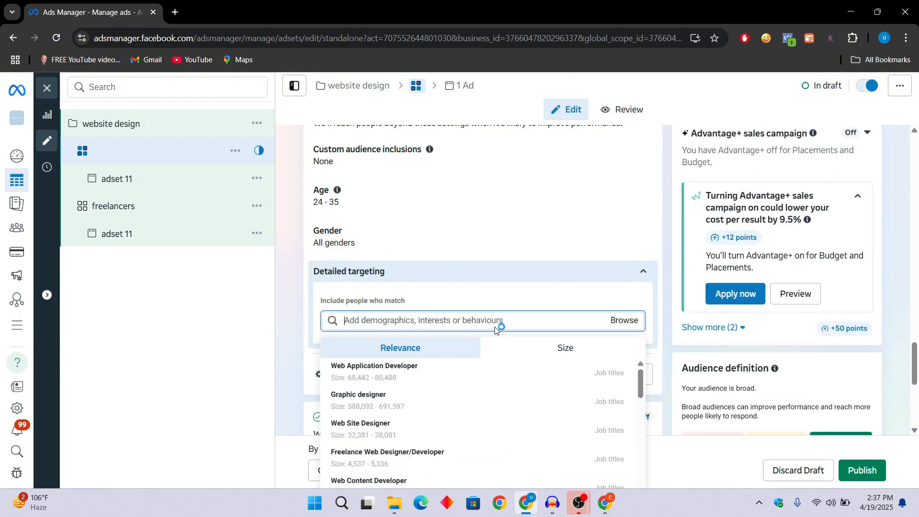
{"action": "type", "text": "ecommerce"}
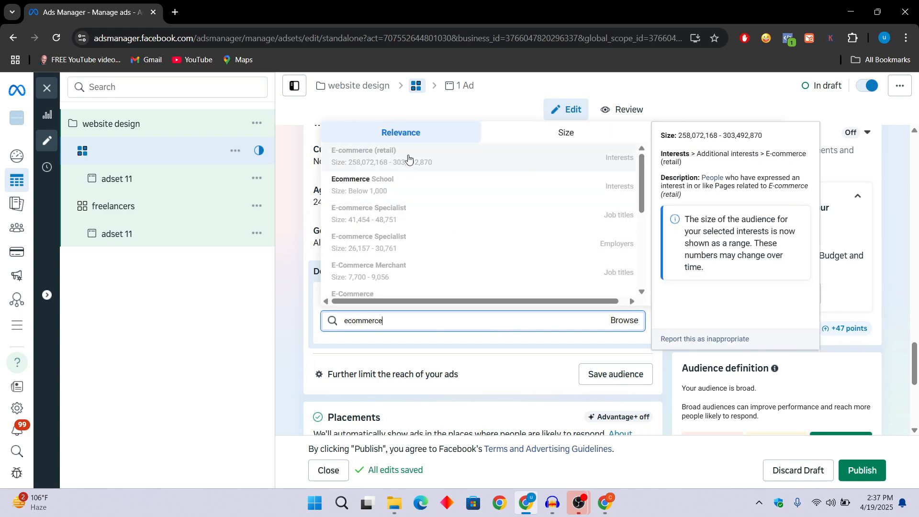
{"action": "scroll", "coordinate": [431, 219], "scroll_direction": "down", "scroll_amount": 2}
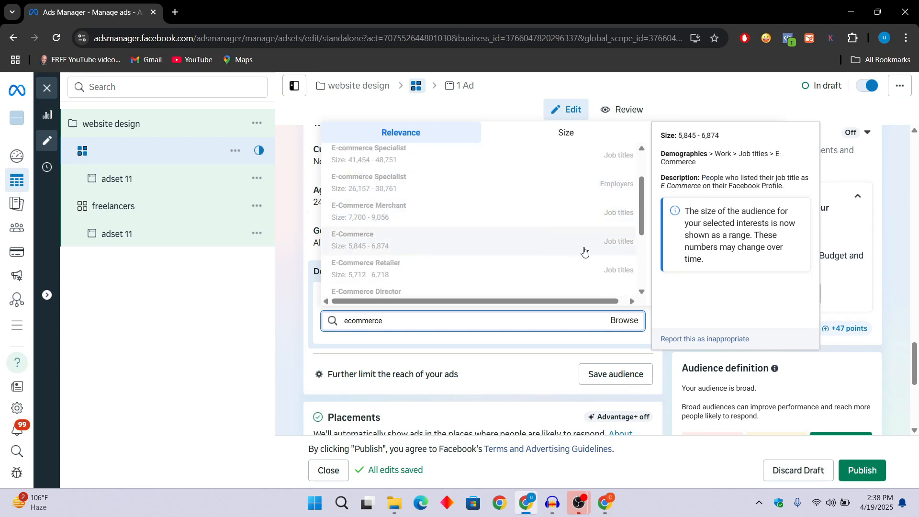
{"action": "scroll", "coordinate": [584, 252], "scroll_direction": "up", "scroll_amount": 2}
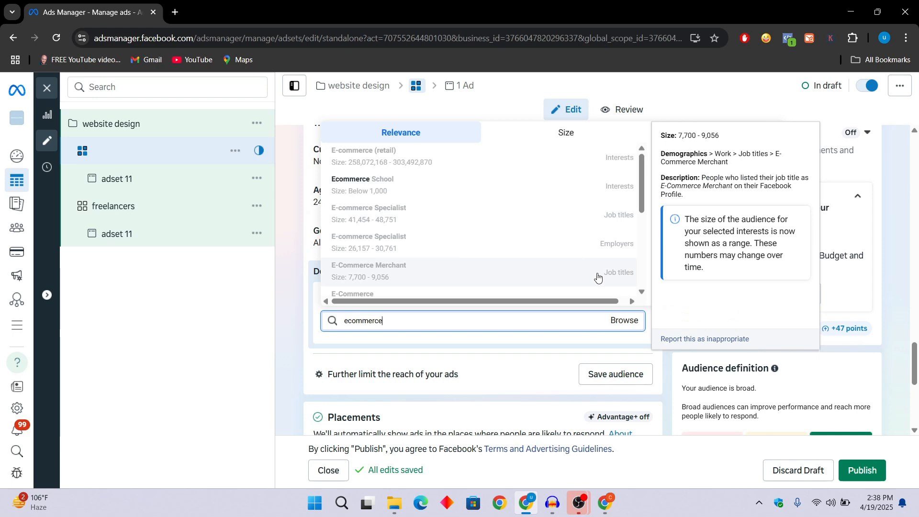
{"action": "scroll", "coordinate": [591, 259], "scroll_direction": "down", "scroll_amount": 1}
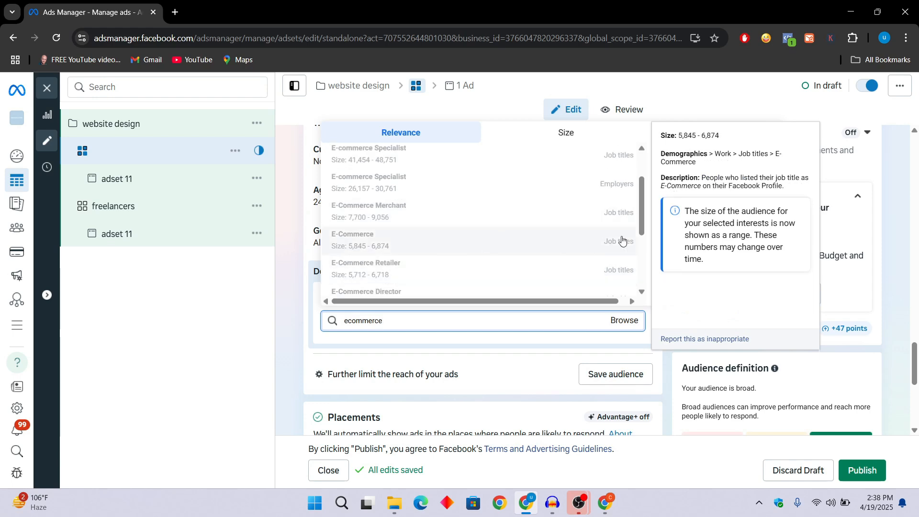
{"action": "left_click", "coordinate": [530, 241]}
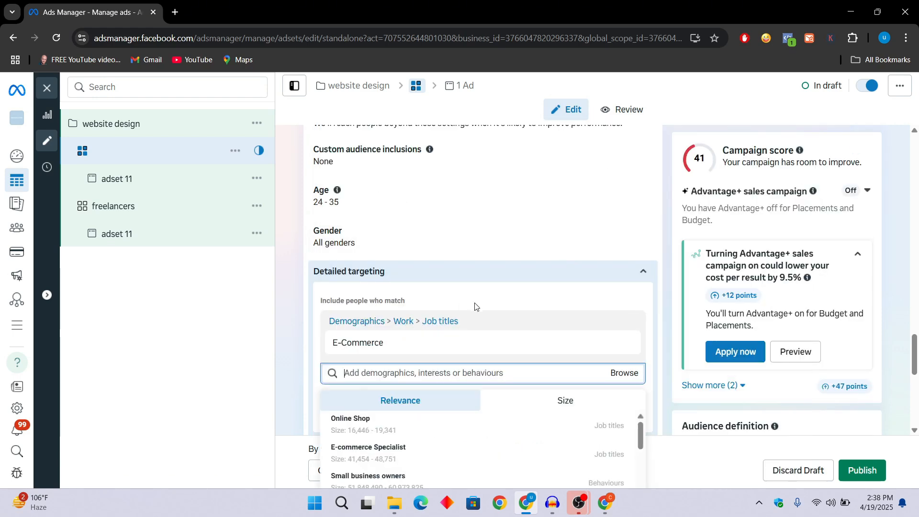
- Add the suggested Online Shop job title to the detailed targeting and look through the other suggestions
{"action": "scroll", "coordinate": [502, 302], "scroll_direction": "down", "scroll_amount": 2}
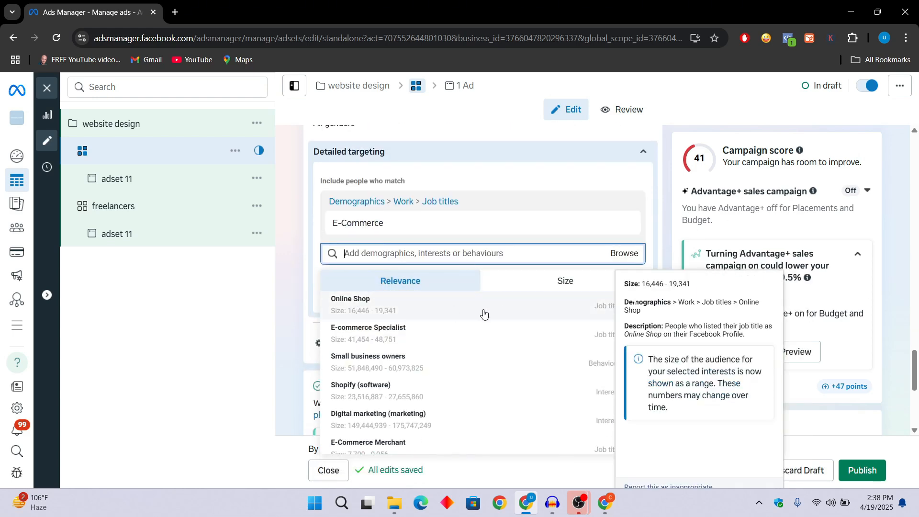
{"action": "left_click", "coordinate": [358, 311]}
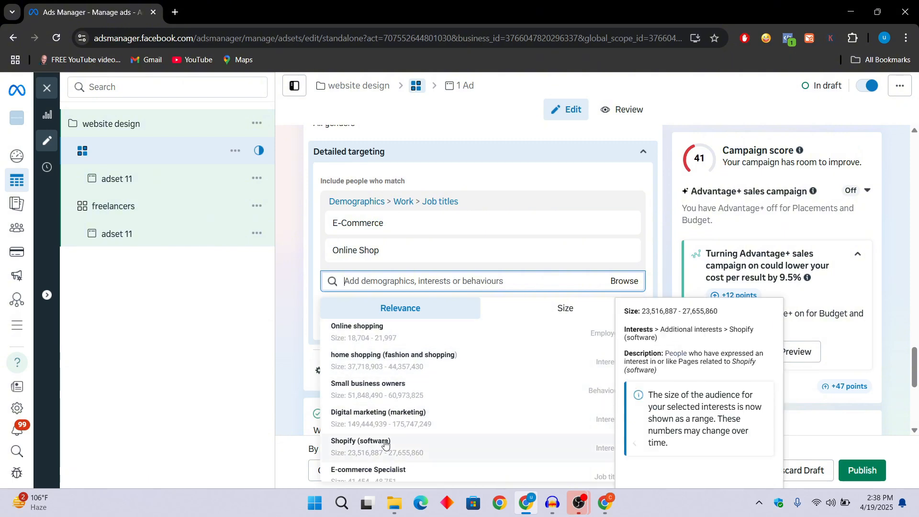
{"action": "scroll", "coordinate": [385, 444], "scroll_direction": "down", "scroll_amount": 2}
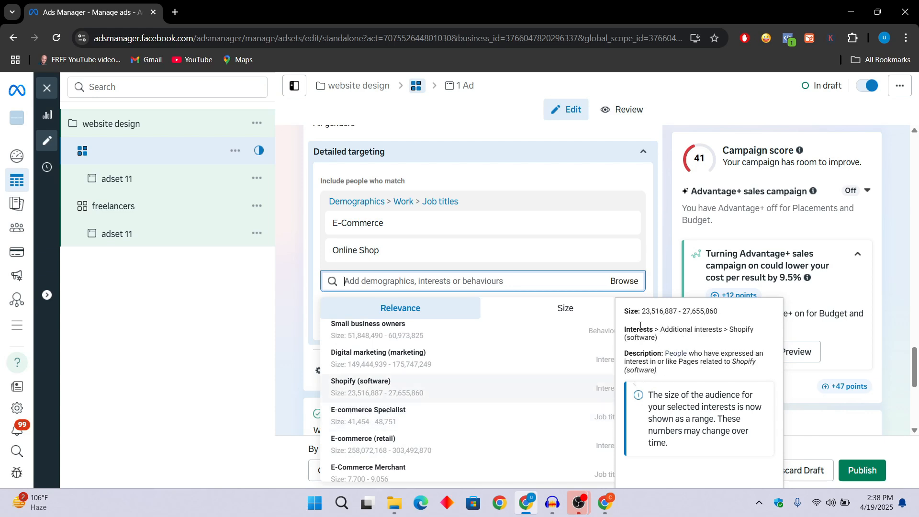
- Name the copied ad set "ecommerece + online shop"
{"action": "scroll", "coordinate": [567, 279], "scroll_direction": "up", "scroll_amount": 2}
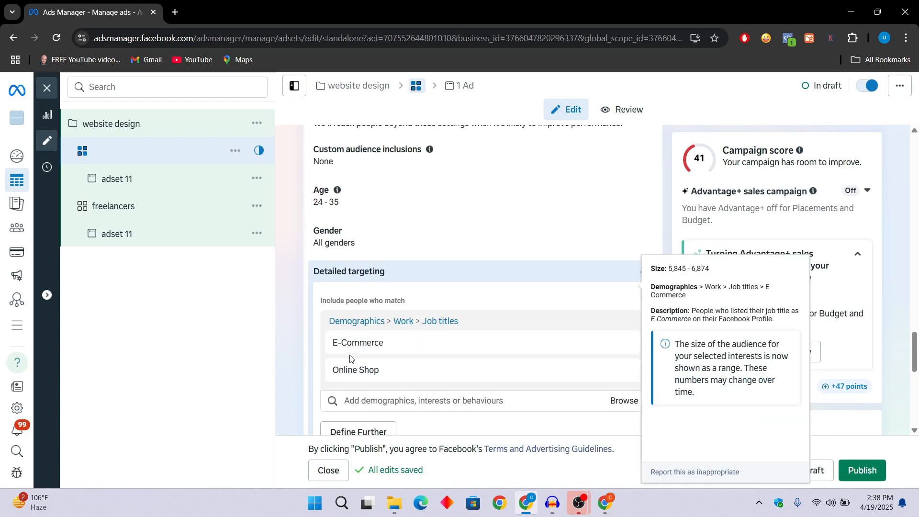
{"action": "scroll", "coordinate": [409, 365], "scroll_direction": "up", "scroll_amount": 17}
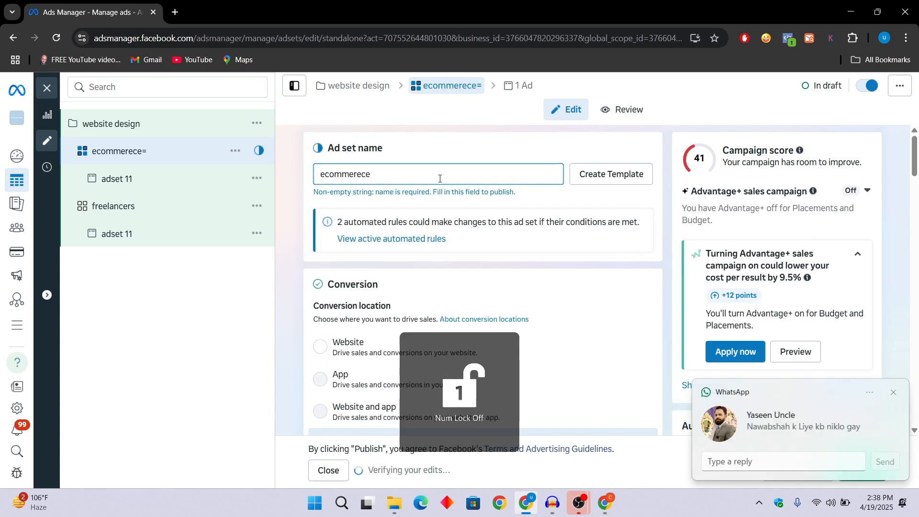
{"action": "type", "text": "+"}
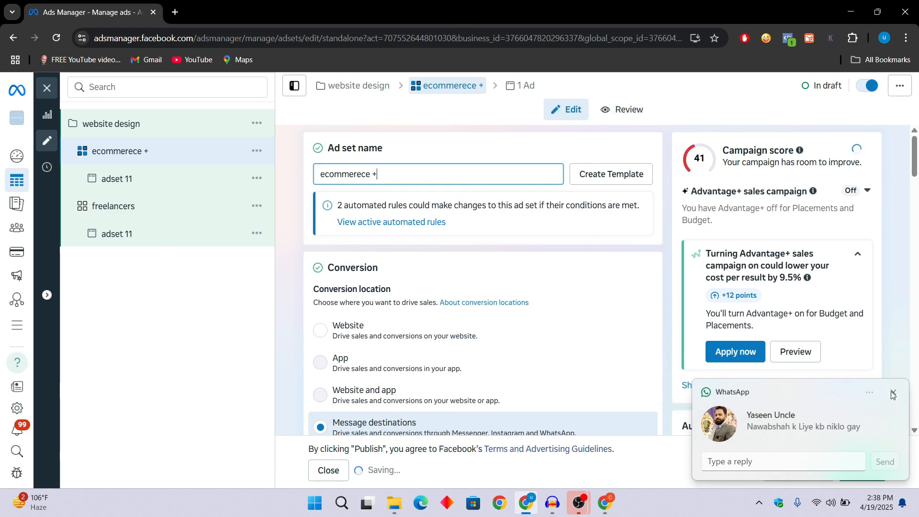
{"action": "type", "text": " online shop"}
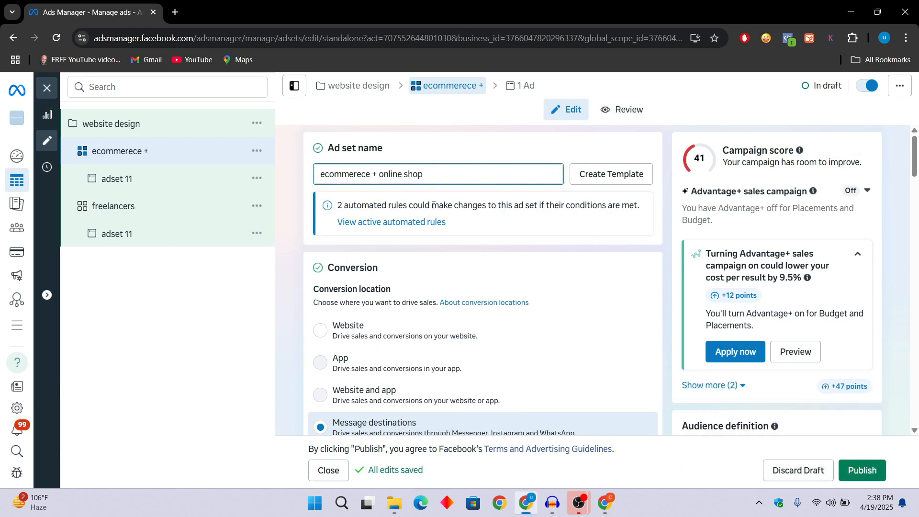
- Open the adset 11 ad under the freelancers ad set and review its ad setup
{"action": "left_click", "coordinate": [180, 234]}
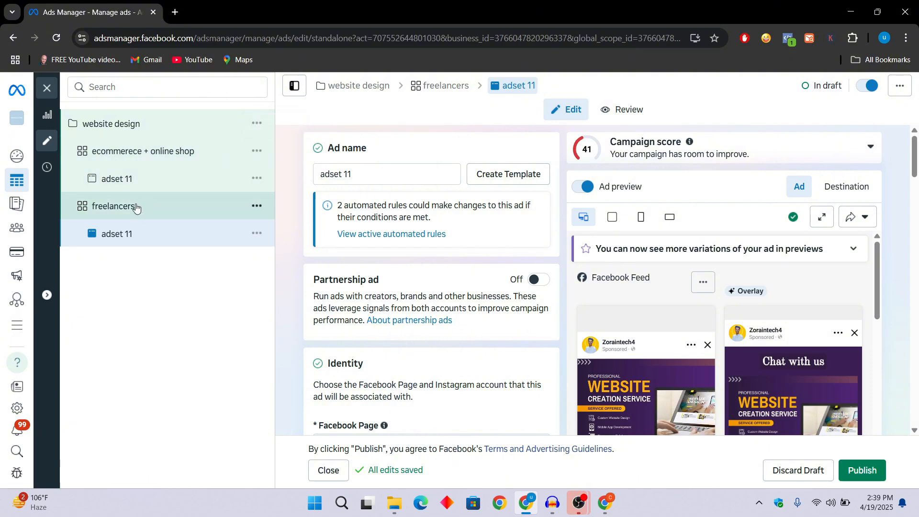
{"action": "scroll", "coordinate": [403, 199], "scroll_direction": "down", "scroll_amount": 3}
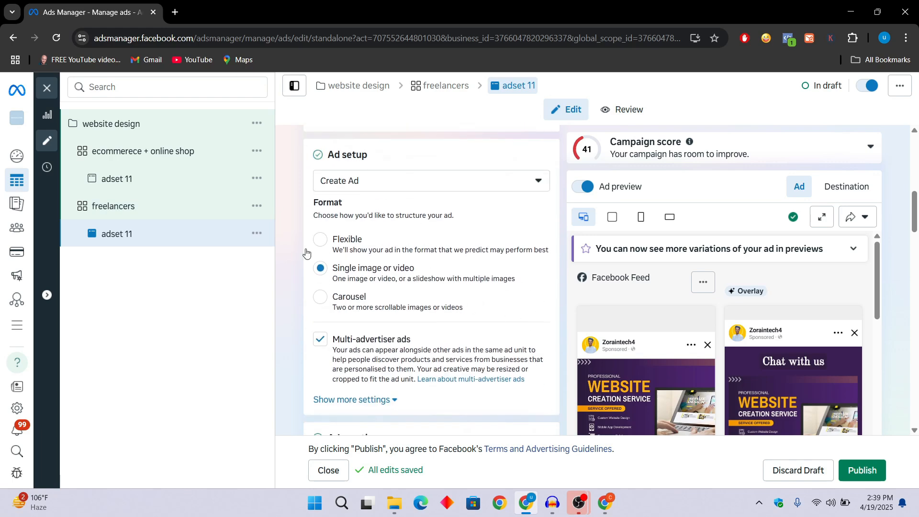